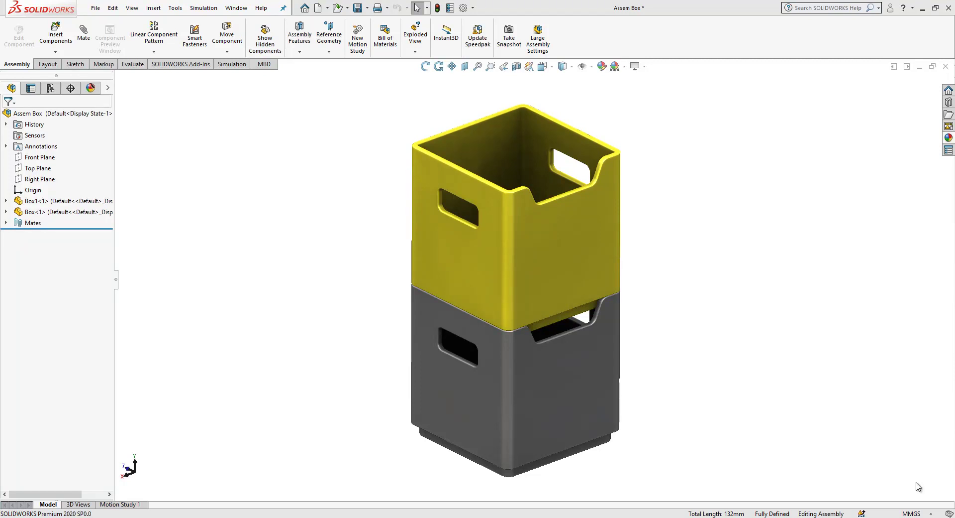
- Start a new SOLIDWORKS document from the quick-access toolbar
left_click(319, 7)
- Create a new part and sketch an origin-centred rectangle on Top Plane with equal sides
left_click(307, 397)
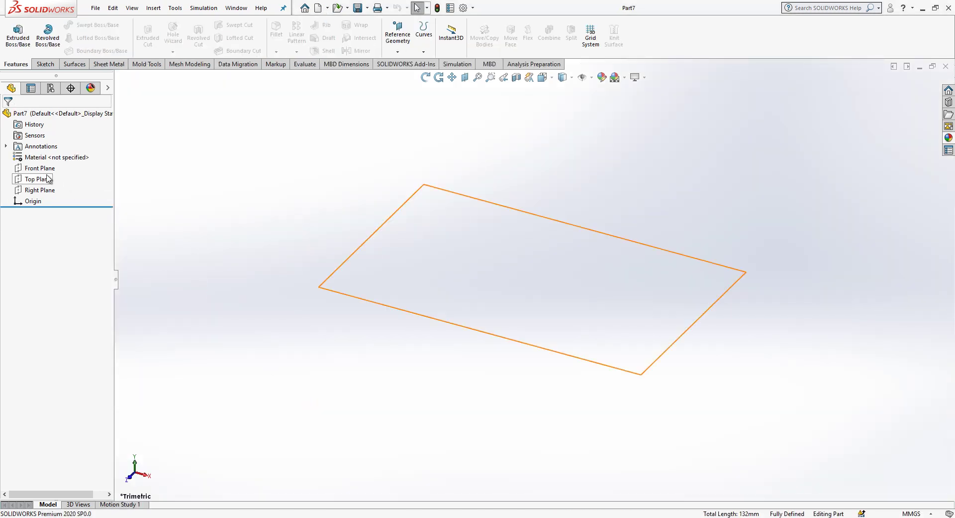
left_click(43, 178)
left_click(50, 160)
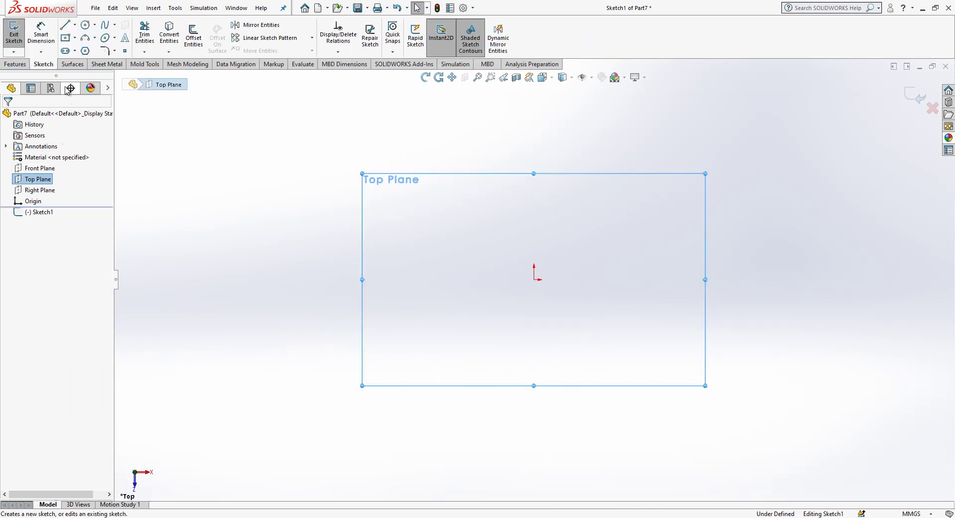
left_click(75, 42)
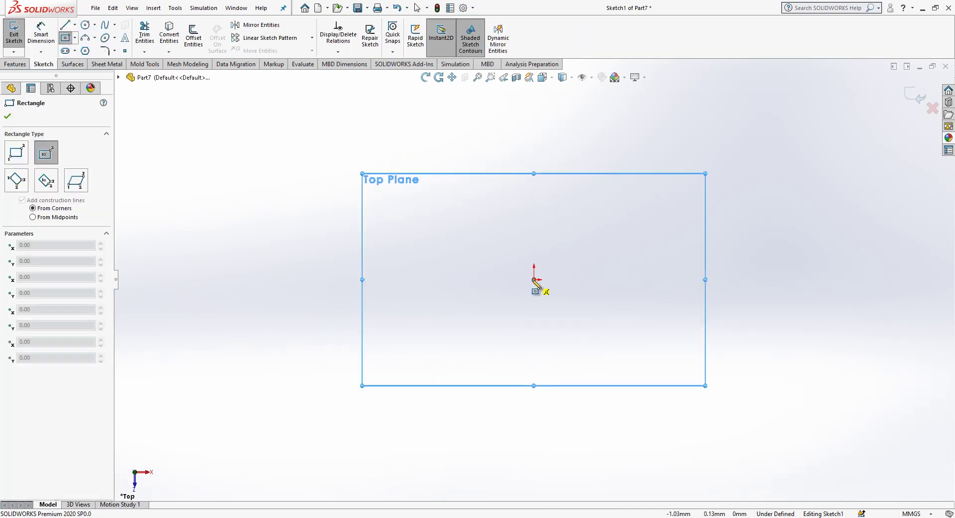
left_click(535, 279)
left_click(641, 181)
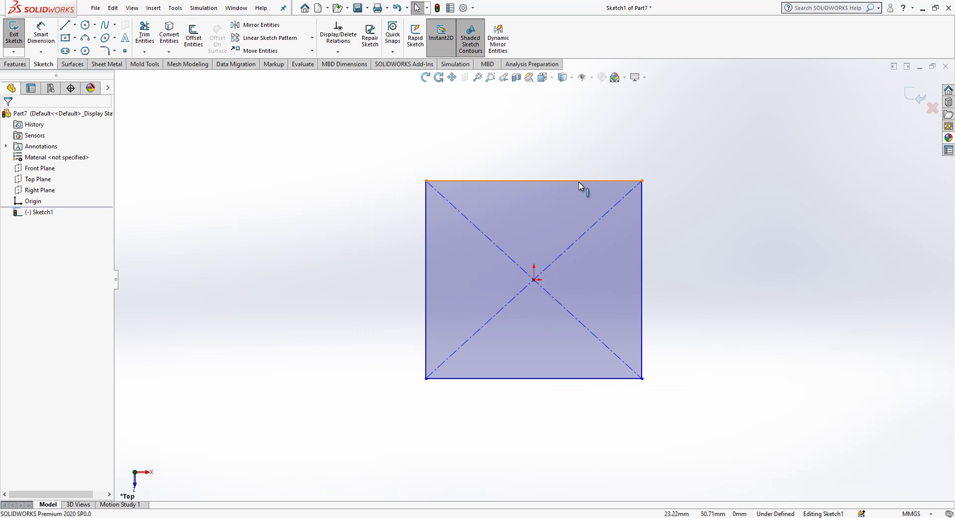
left_click(577, 181)
left_click(426, 227, "ctrl")
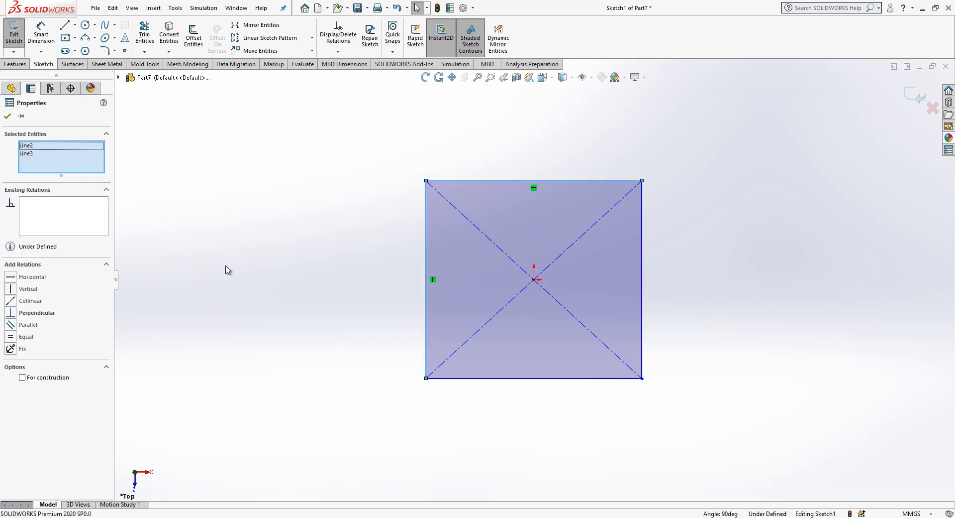
left_click(10, 336)
left_click(320, 336)
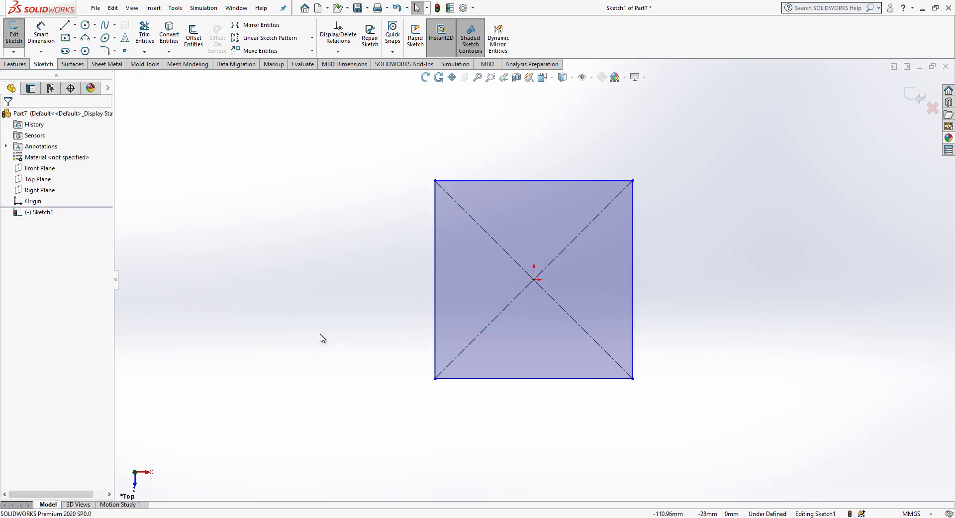
- Dimension the square to 50 mm and exit the sketch
left_click(41, 35)
left_click(506, 180)
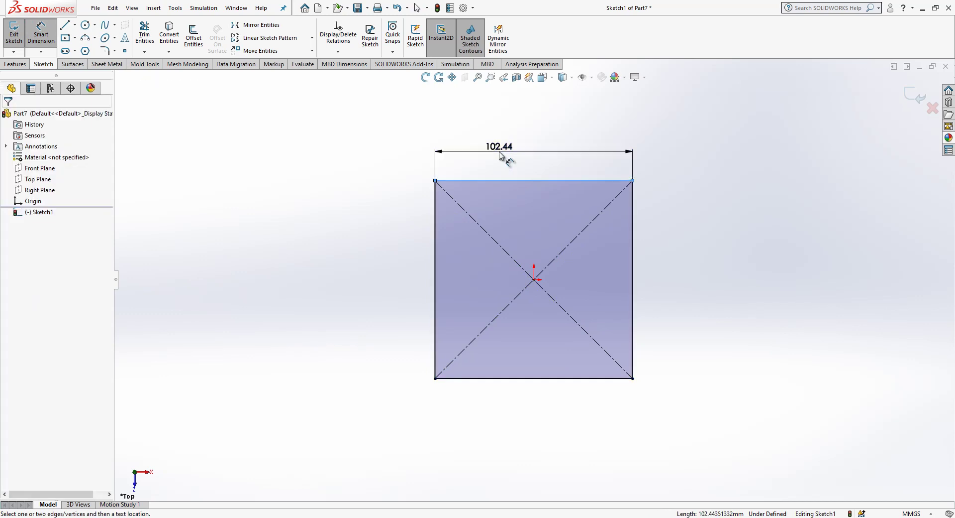
left_click(502, 155)
type("50")
key("Return")
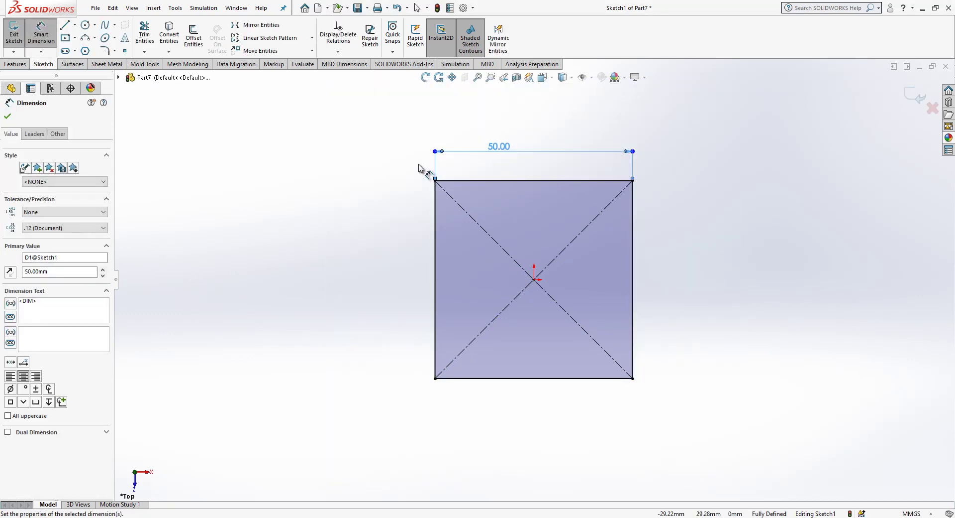
left_click(908, 96)
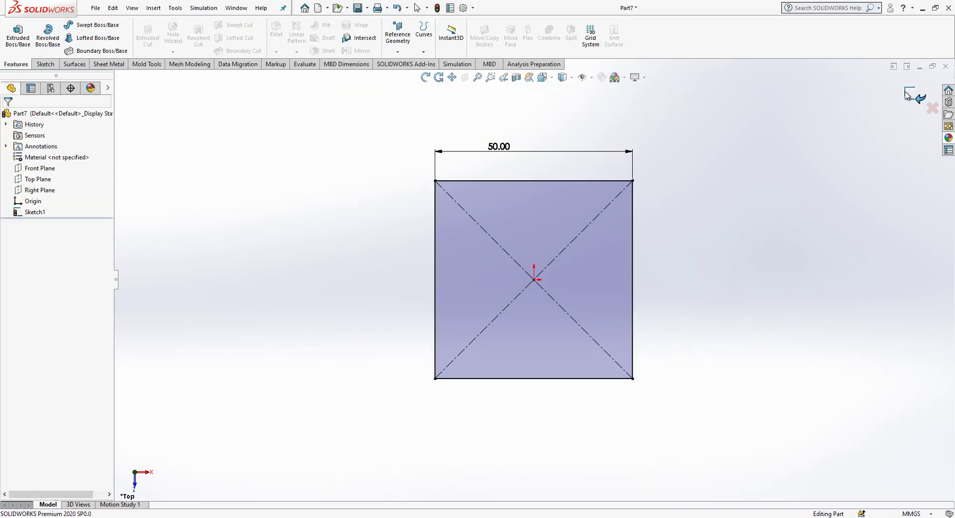
- Extrude the square 50 mm into a solid block
left_click(11, 33)
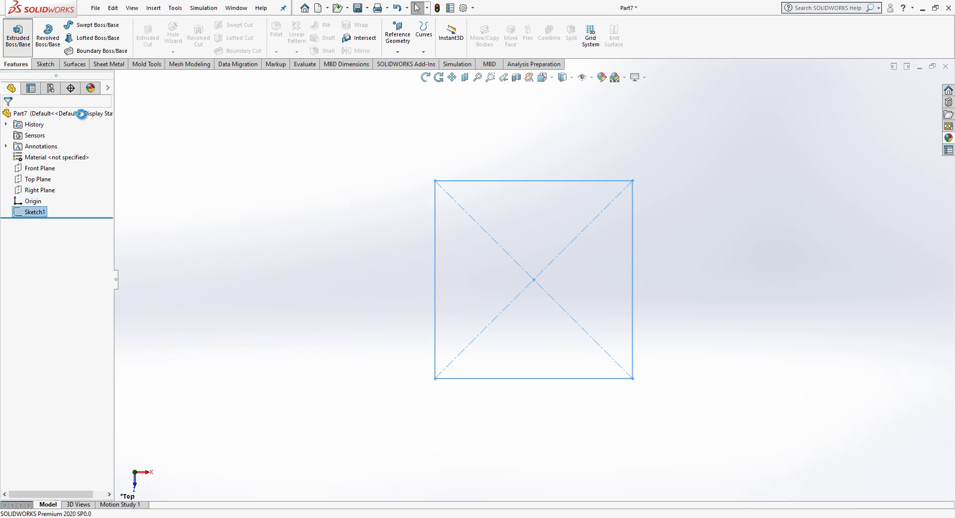
type("50")
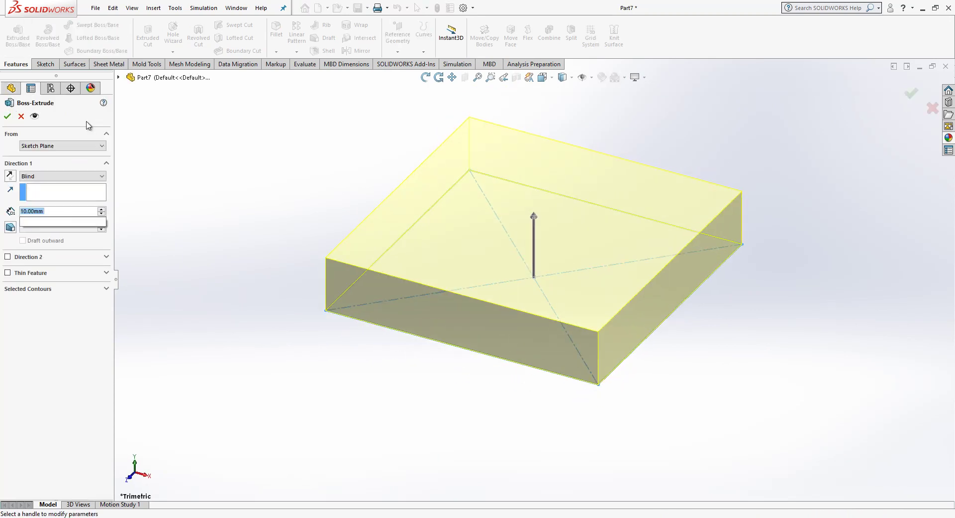
key("Return")
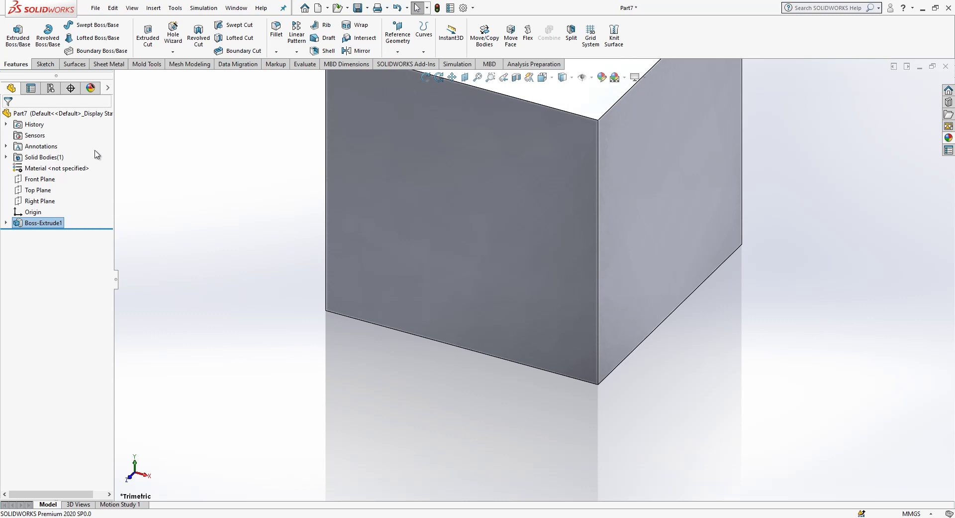
middle_click_drag(481, 390, 531, 210)
- In a sketch on the bottom face, offset its edges 2 mm inward (Reverse checked)
left_click(531, 207)
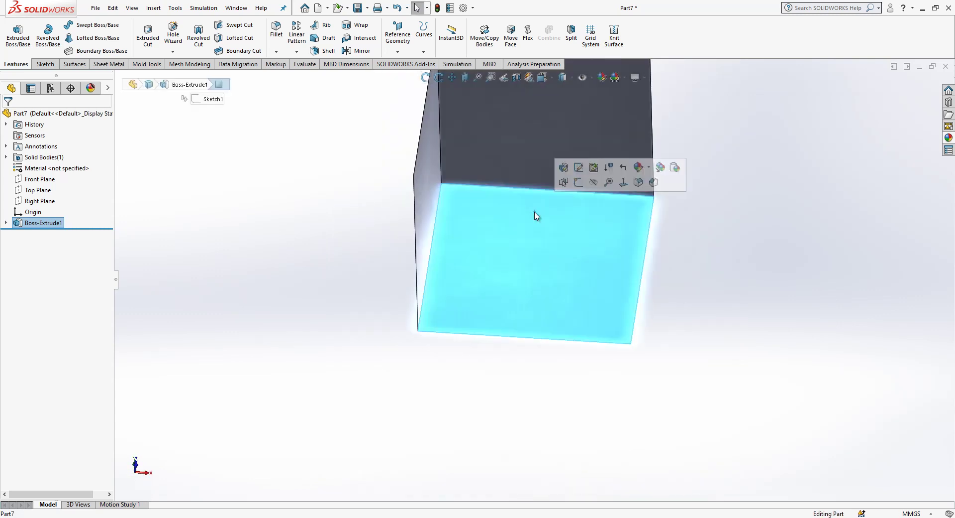
left_click(580, 183)
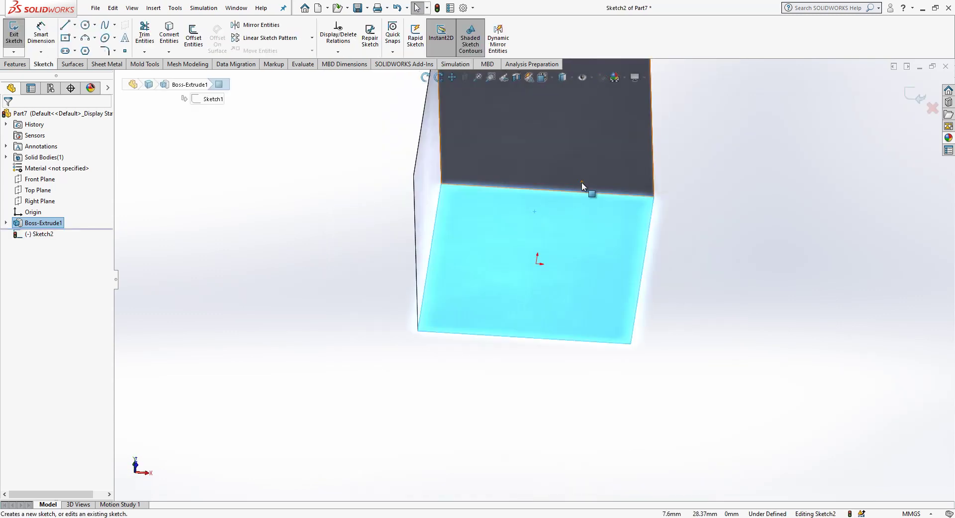
left_click(198, 39)
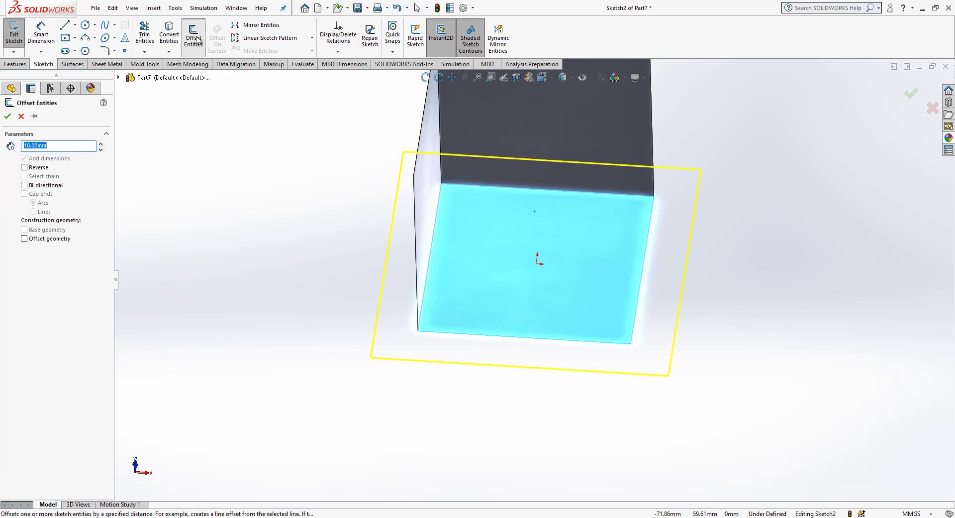
type("2")
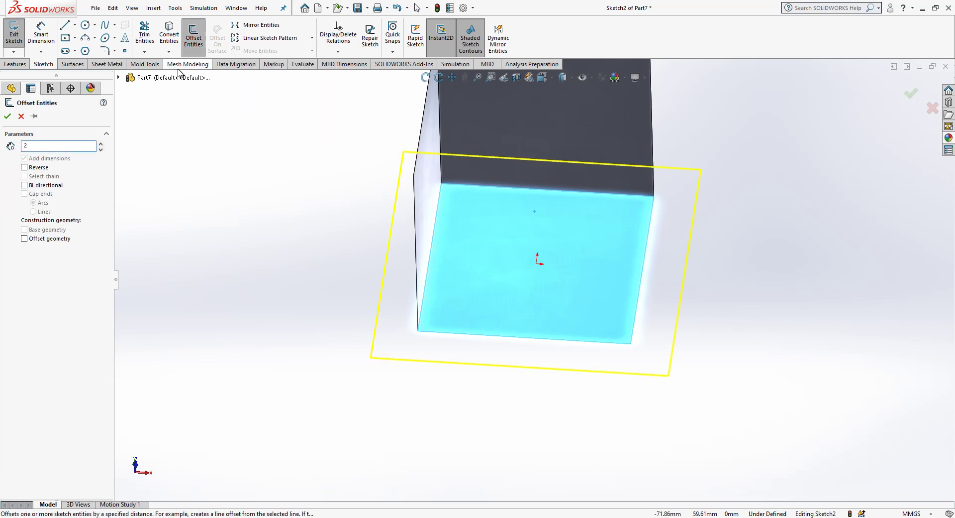
key("Return")
left_click(25, 167)
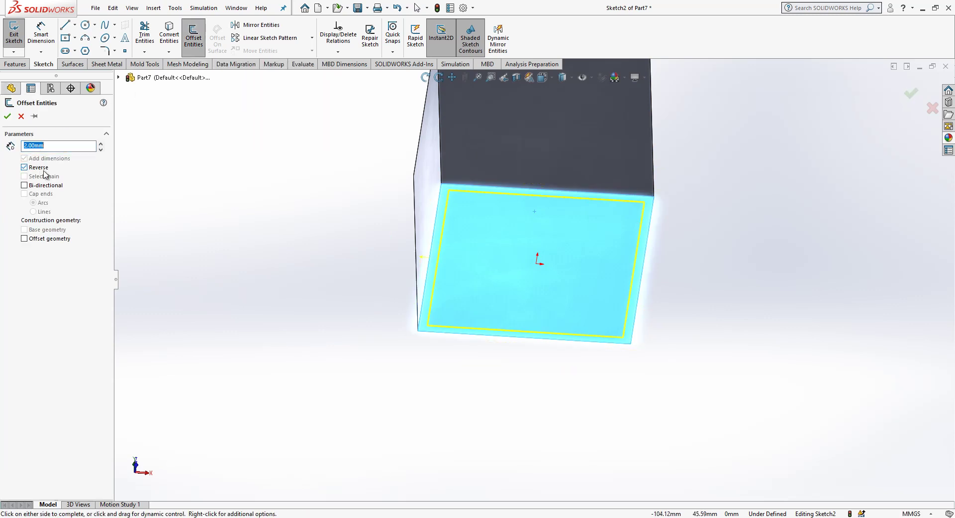
left_click(7, 116)
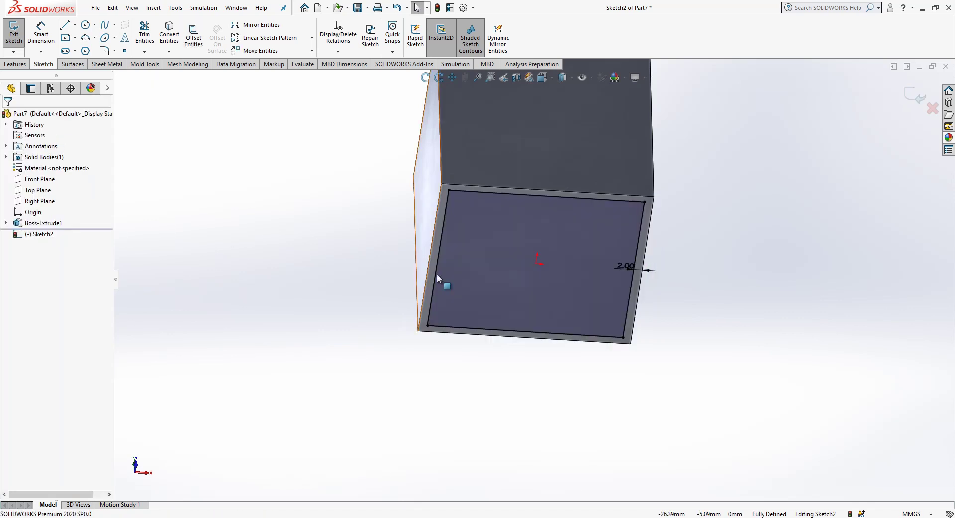
mouse_move(443, 279)
middle_mouse_down()
mouse_move(501, 245)
mouse_move(720, 194)
middle_mouse_up()
scroll(720, 194, "down", 2)
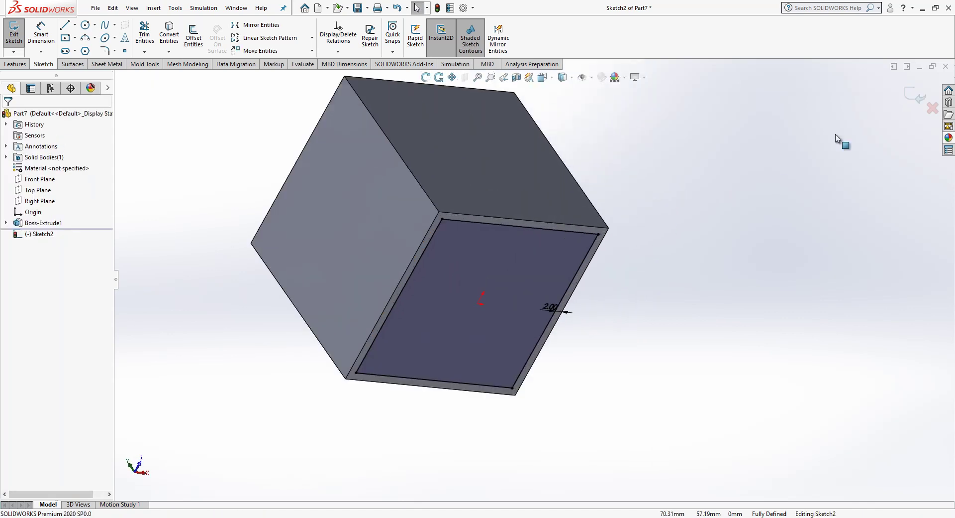
- Extrude the inset outline 5 mm as the base lip (Boss-Extrude2)
left_click(914, 96)
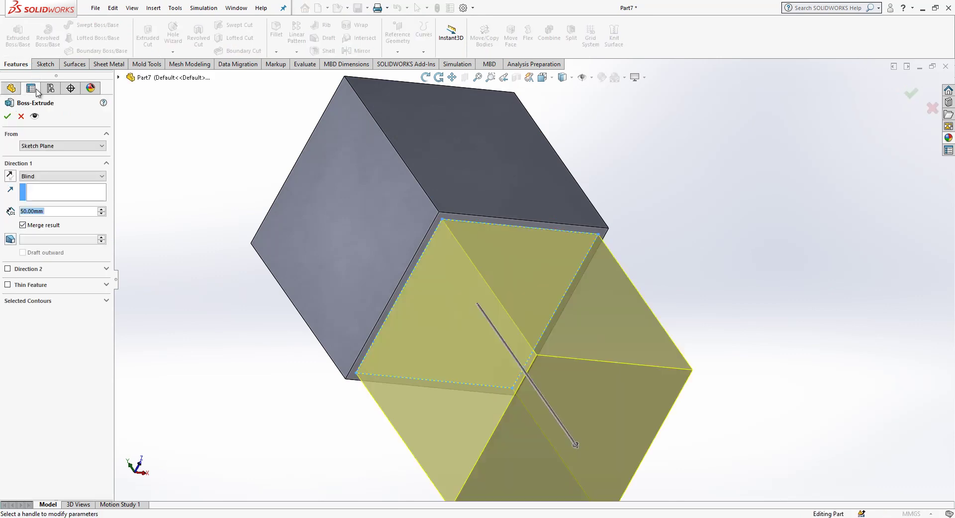
type("5")
key("Return")
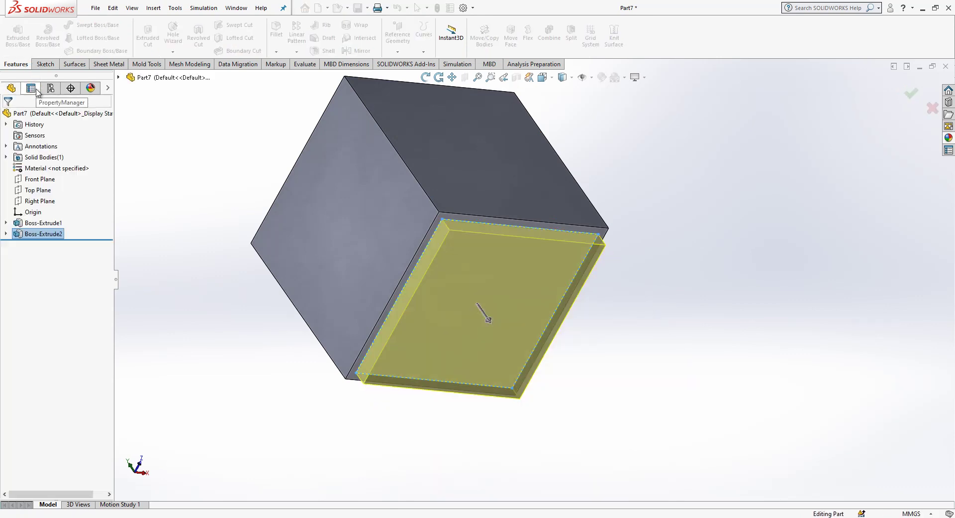
scroll(443, 328, "up", 1)
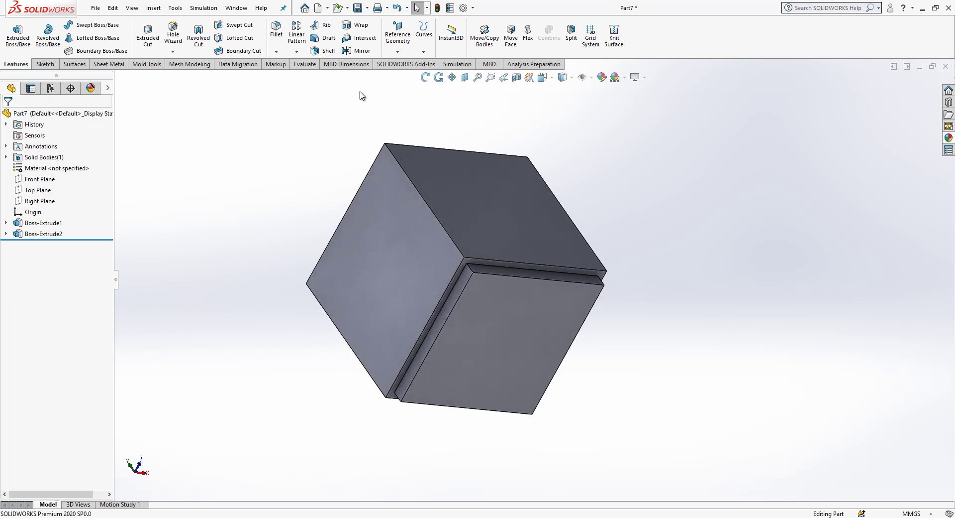
- Fillet eight block and lip edges with a 3 mm radius (Fillet1)
left_click(270, 32)
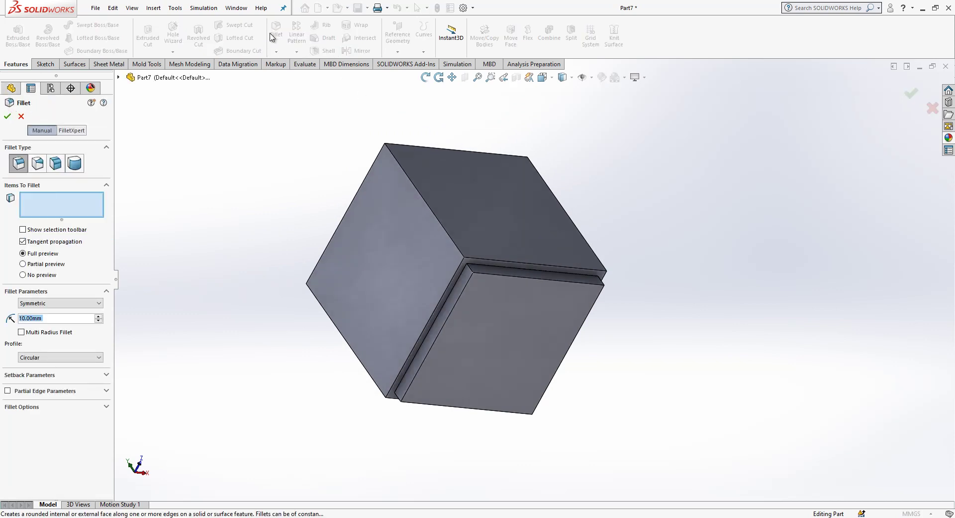
type("3")
left_click(429, 221)
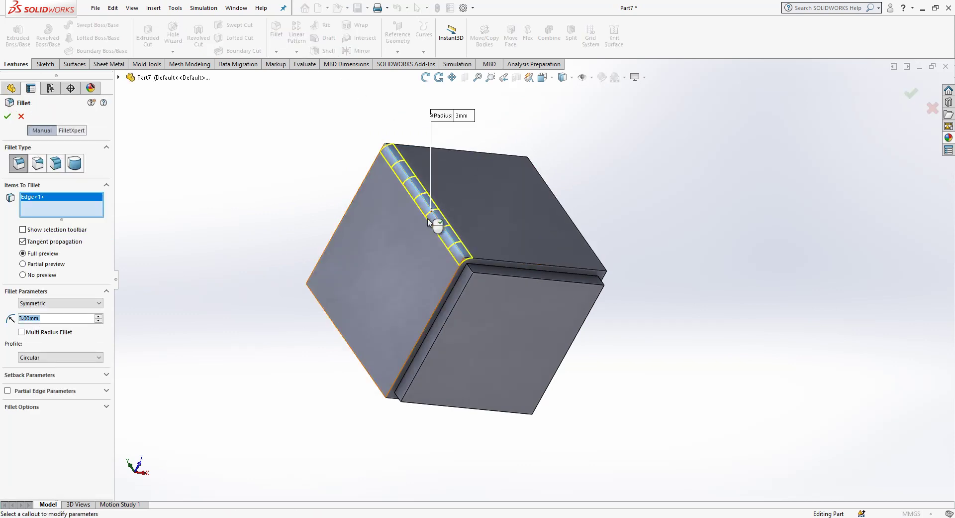
left_click(580, 234)
left_click(382, 387)
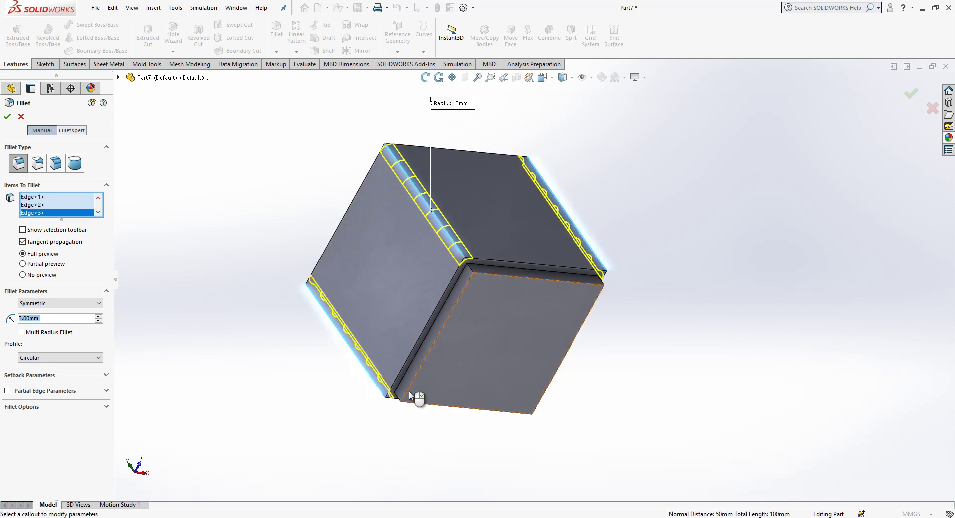
left_click(399, 400)
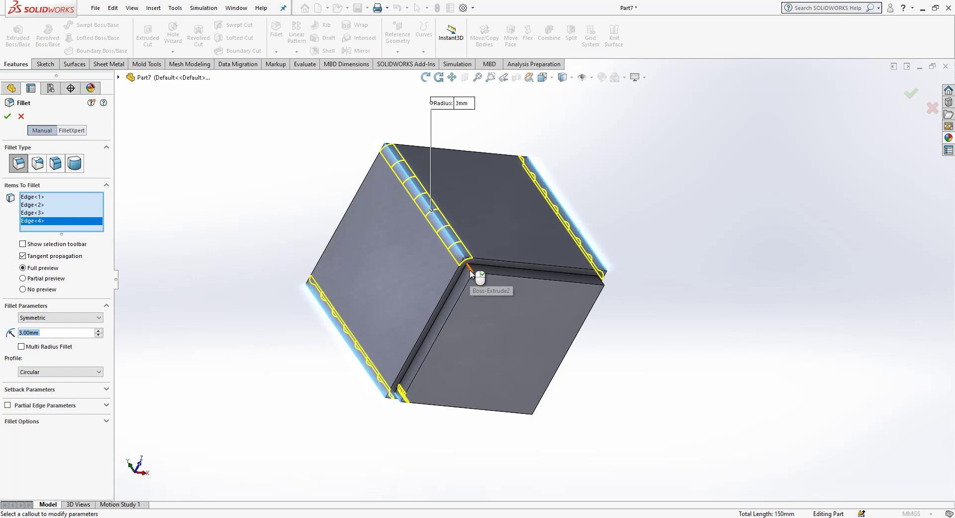
left_click(558, 274)
left_click(601, 282)
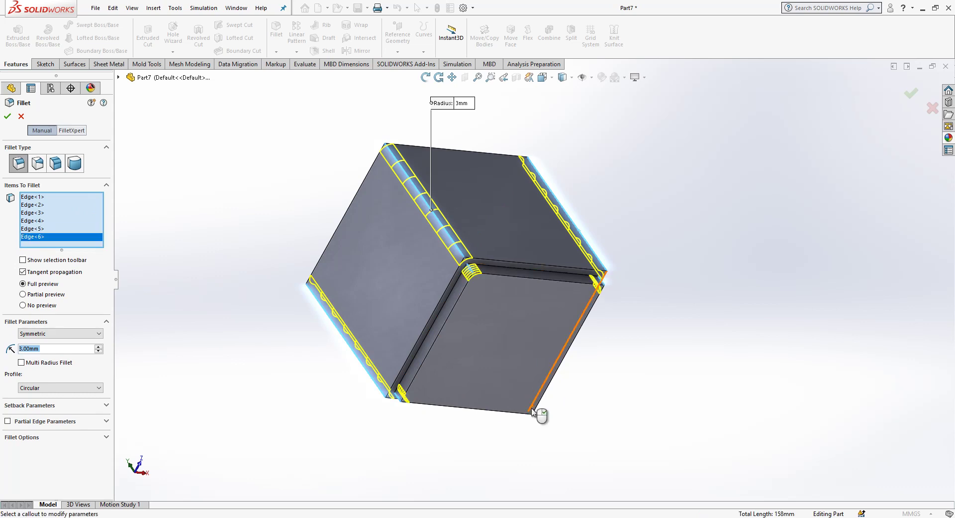
left_click(531, 412)
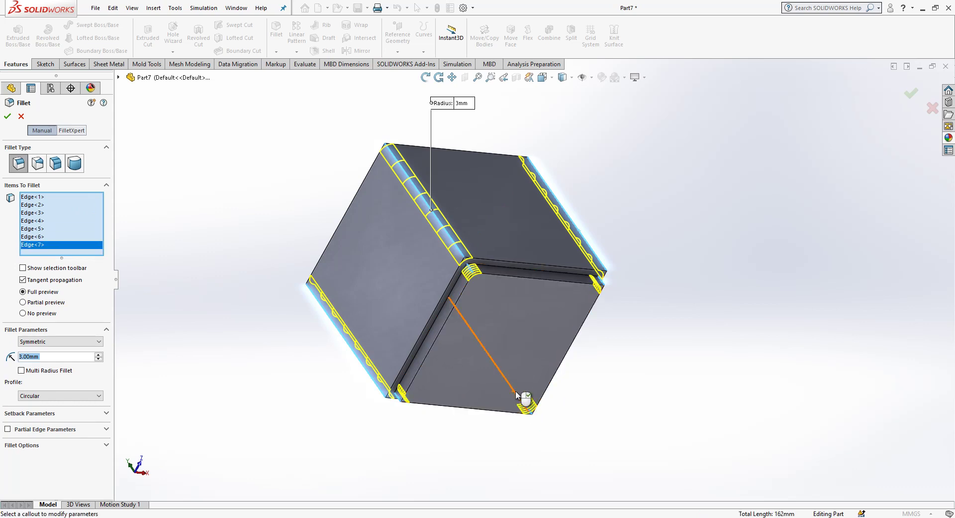
left_click(515, 390)
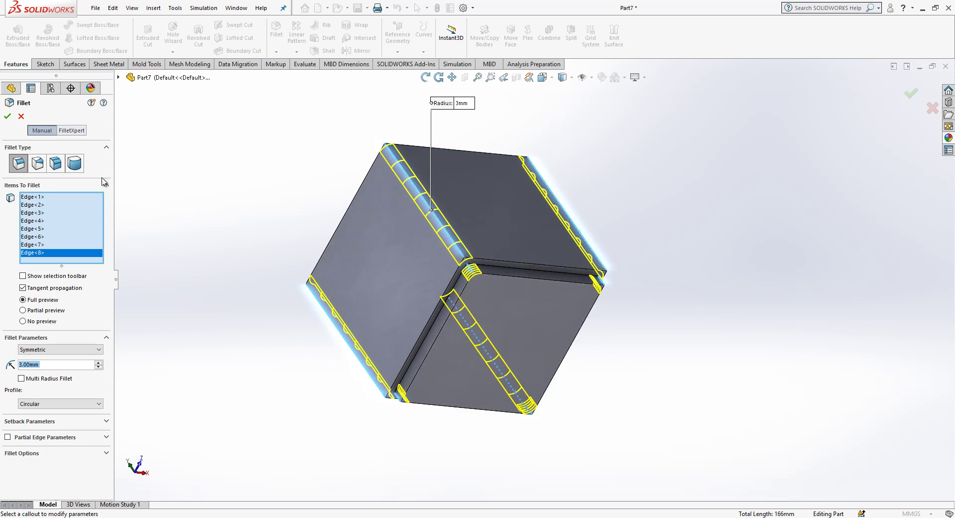
left_click(7, 116)
middle_click_drag(435, 270, 539, 409)
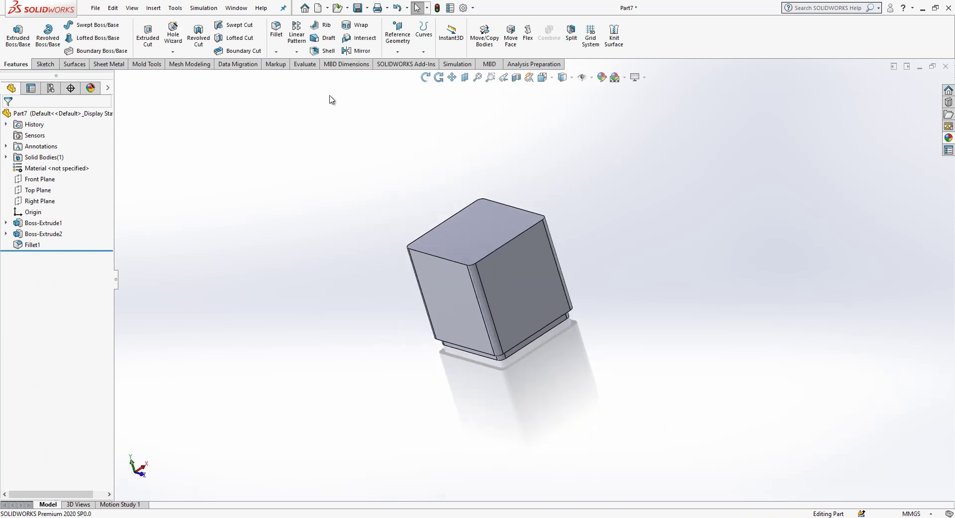
- Shell the block to 2 mm walls with the top face removed
left_click(326, 50)
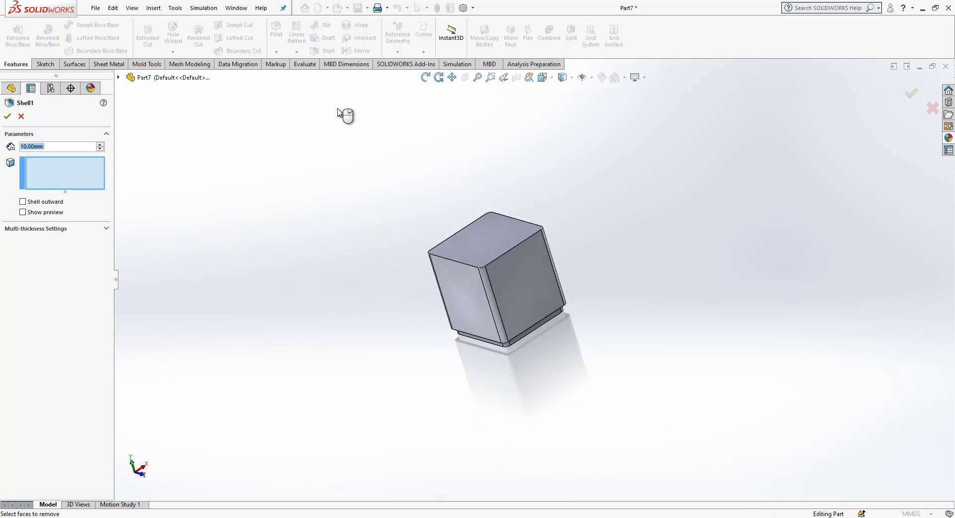
type("2")
key("Return")
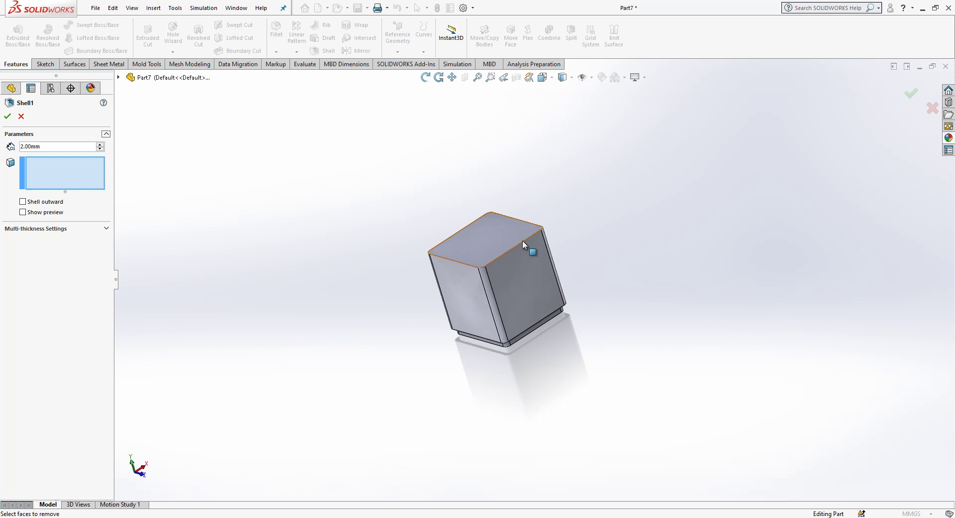
left_click(504, 242)
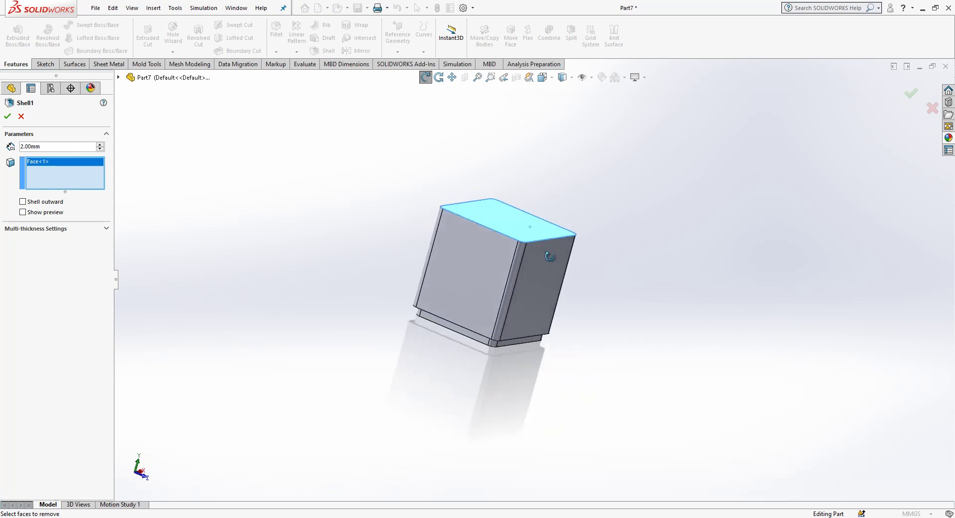
key("Return")
mouse_move(348, 245)
middle_mouse_down()
mouse_move(551, 395)
mouse_move(529, 242)
middle_mouse_up()
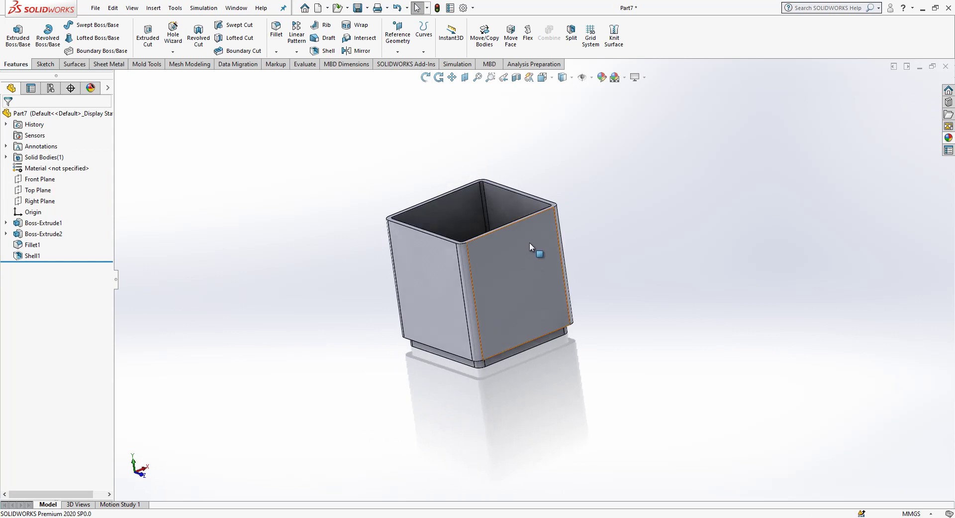
- On the front face, viewed normal-to, sketch a trapezoid notch outline at the top edge
left_click(530, 242)
left_click(613, 213)
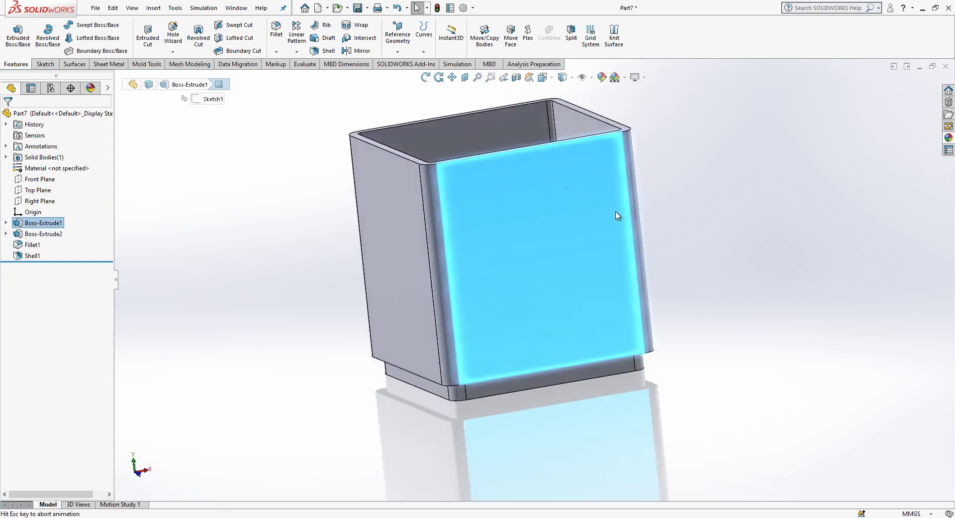
left_click(545, 220)
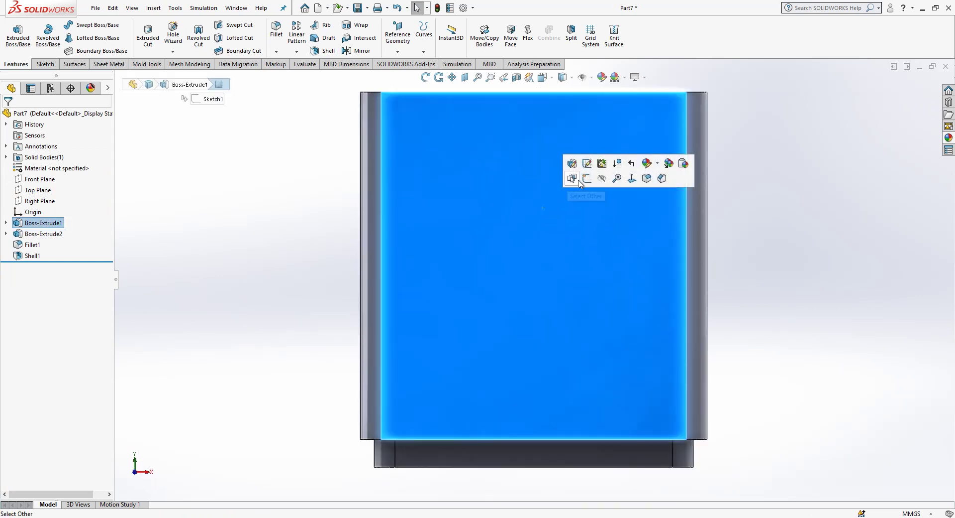
left_click(571, 178)
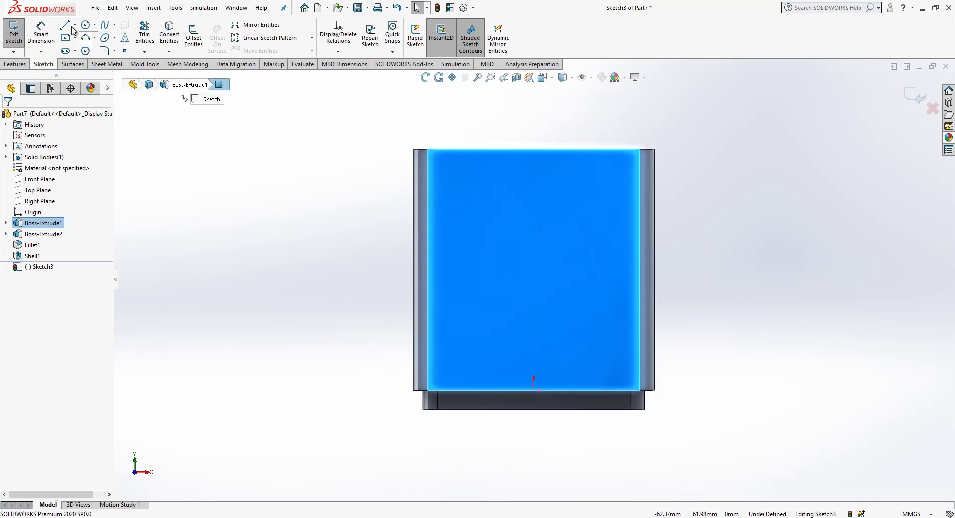
left_click(64, 25)
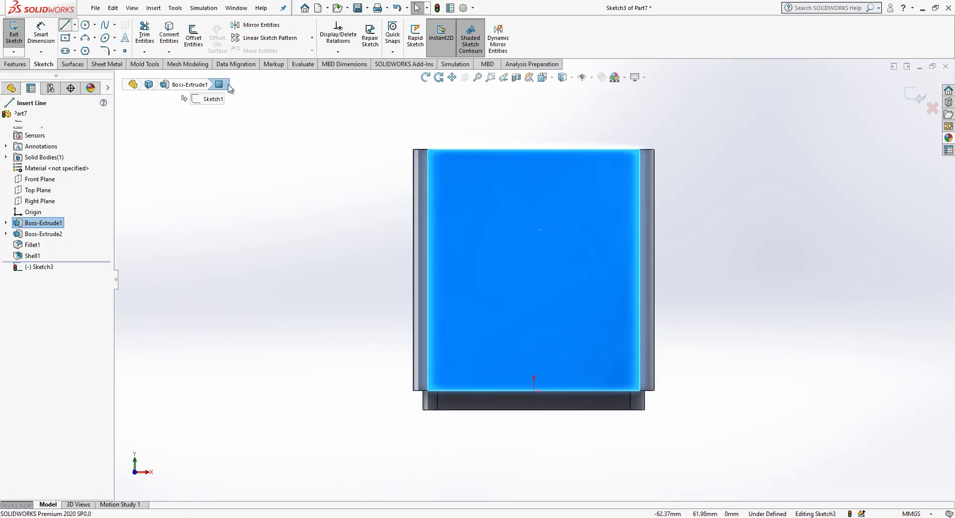
left_click(575, 149)
left_click(474, 149)
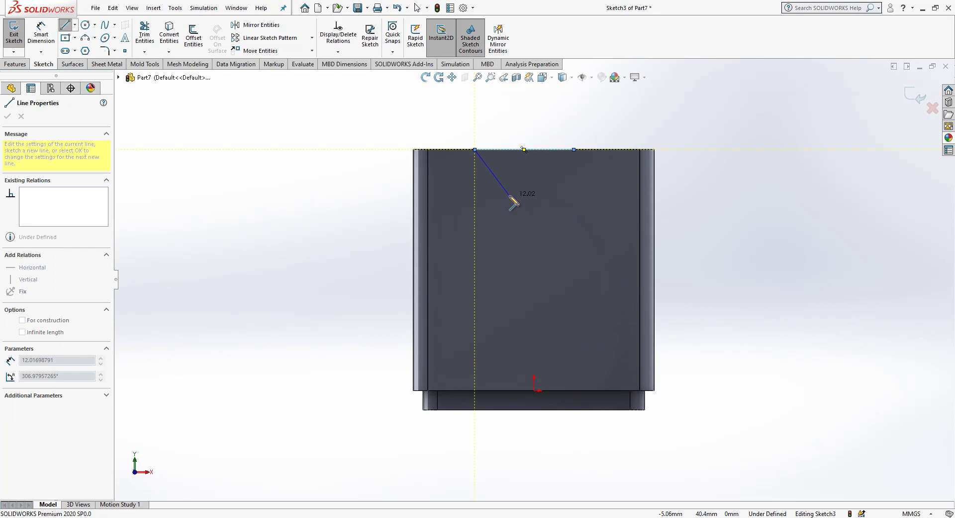
left_click(491, 185)
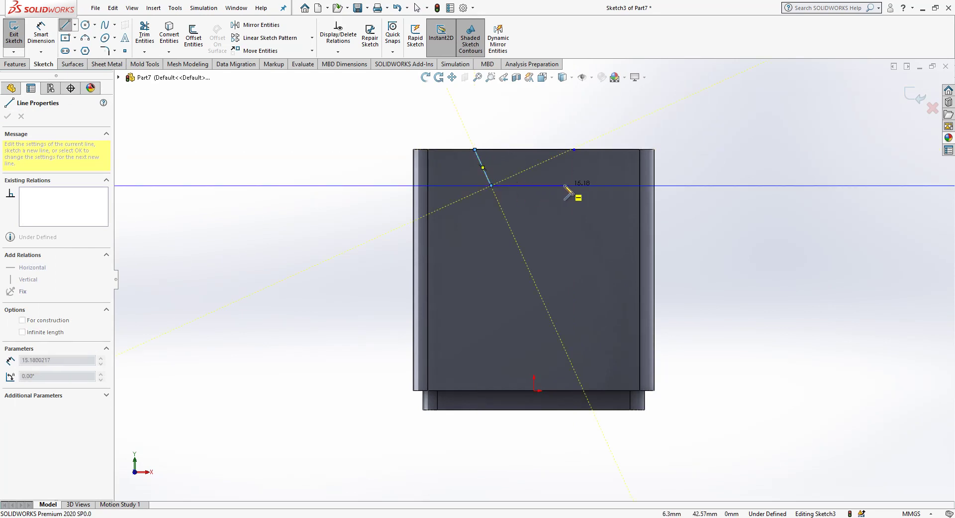
left_click(562, 185)
left_click(574, 150)
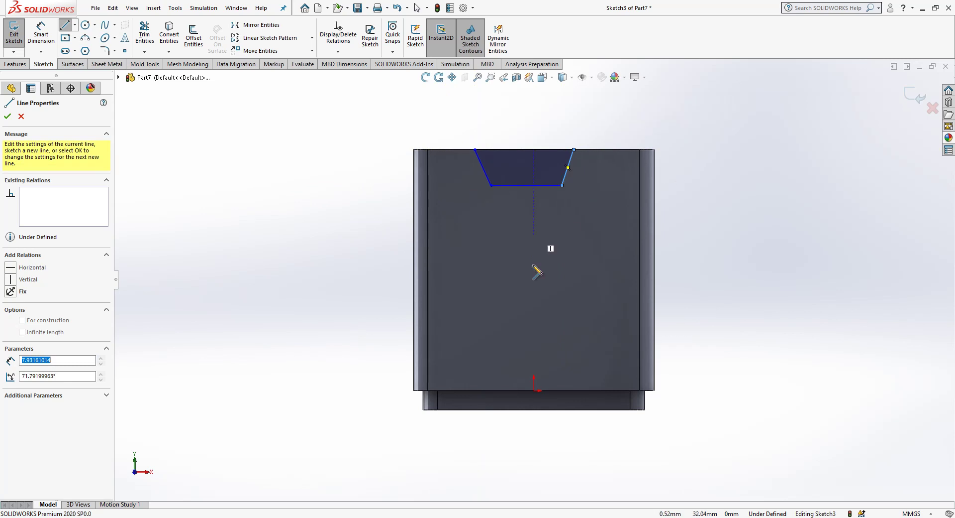
- Add a vertical construction centre line from the origin to the top edge
left_click(534, 390)
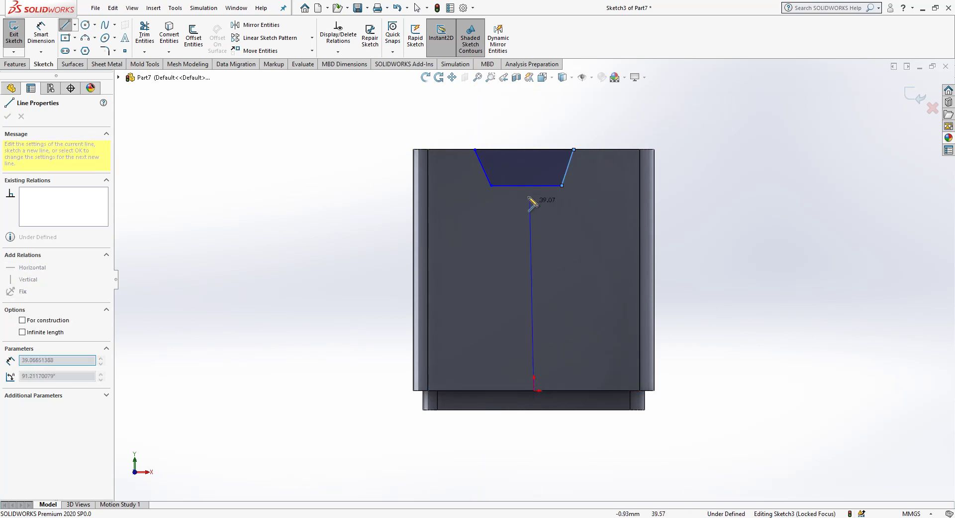
left_click(524, 150)
key("Escape")
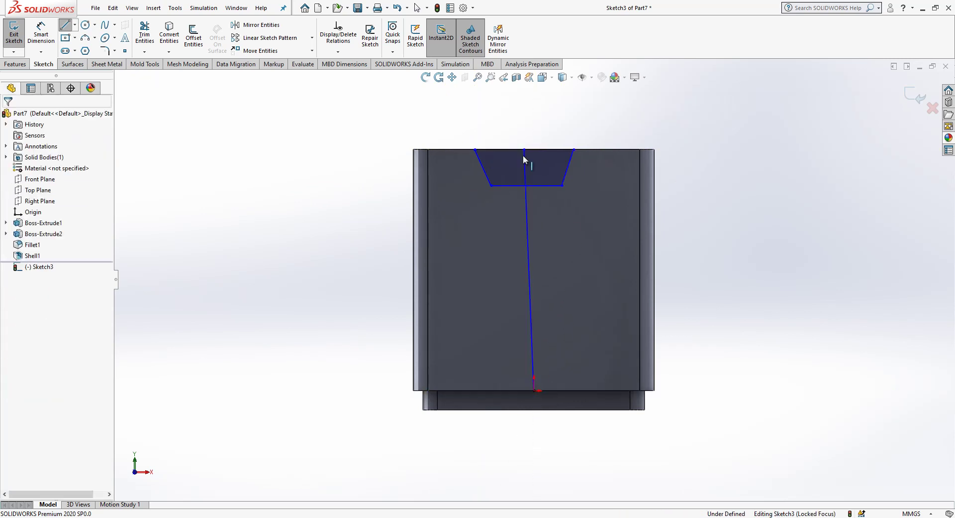
left_click(524, 156)
left_click(571, 128)
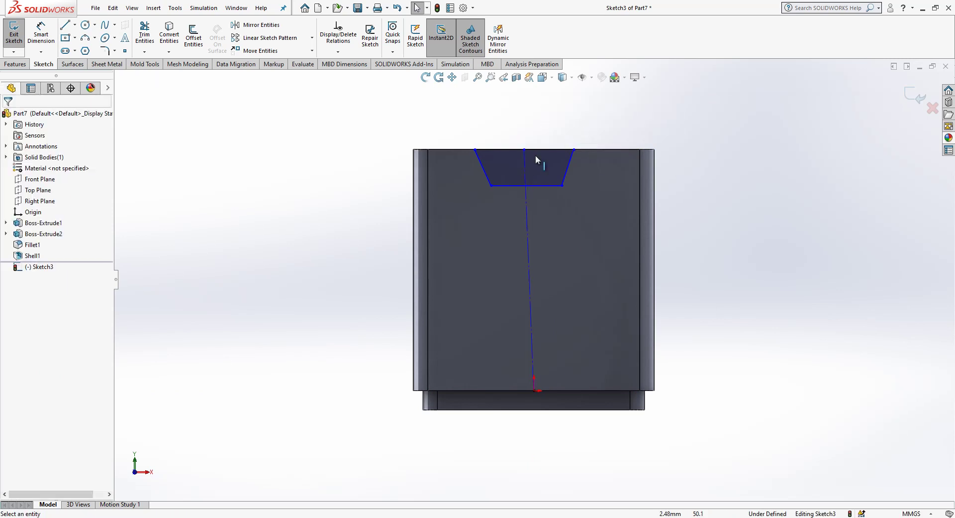
left_click(524, 160)
left_click(570, 118)
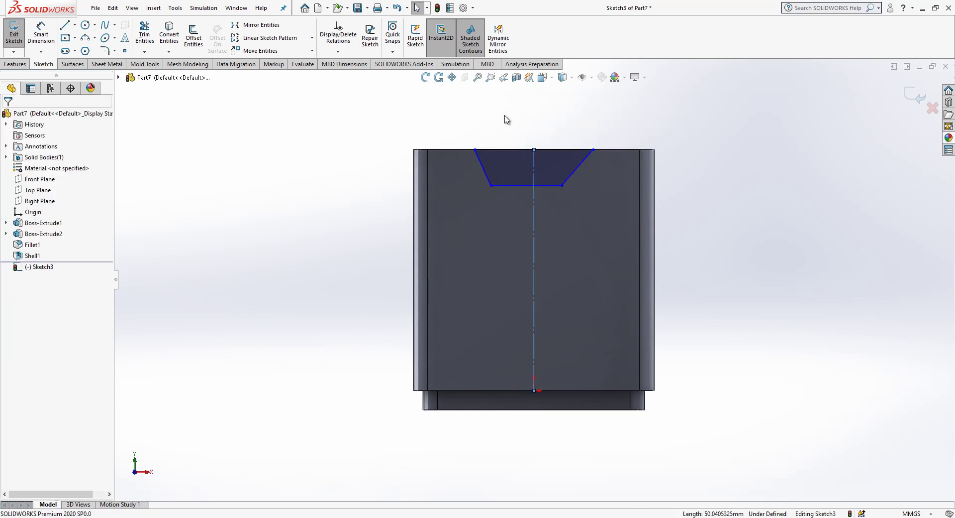
- Make the notch's slanted sides symmetric about the centre line
left_click(555, 151)
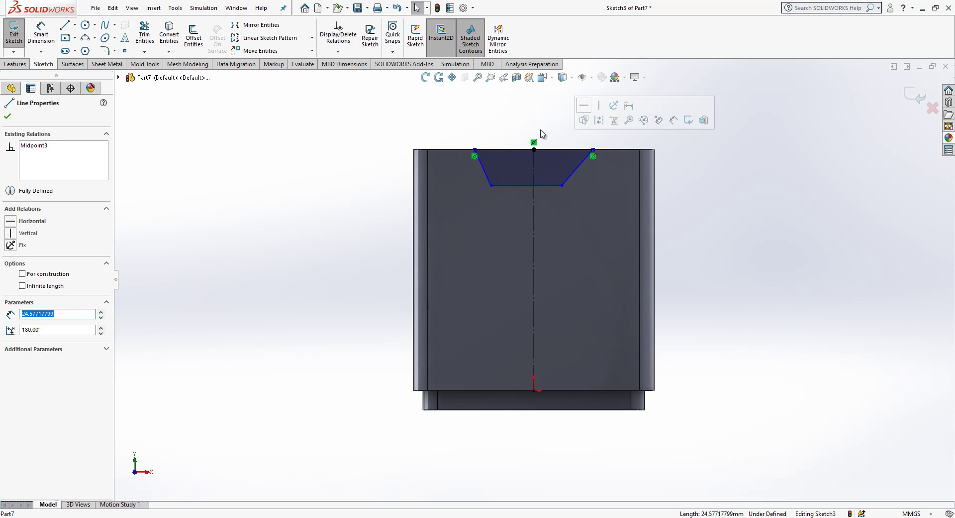
left_click(553, 133)
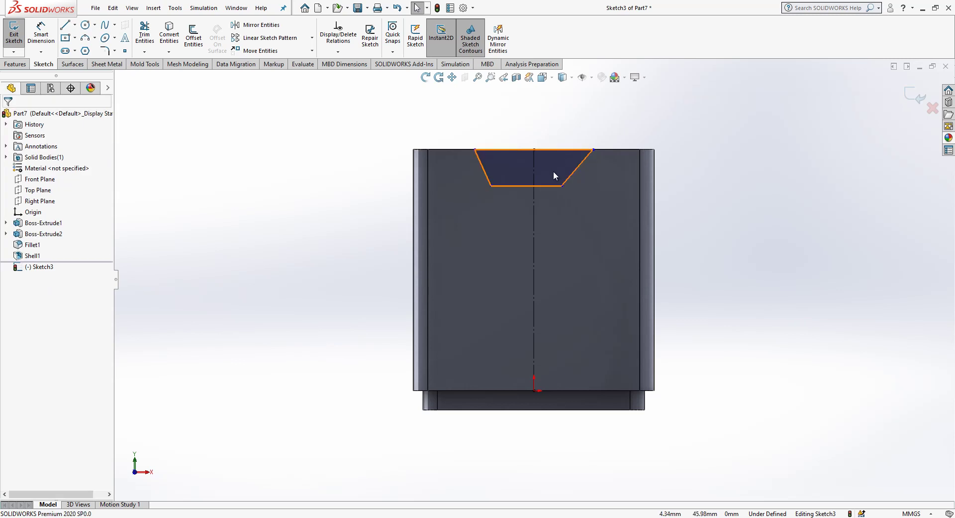
left_click(533, 203)
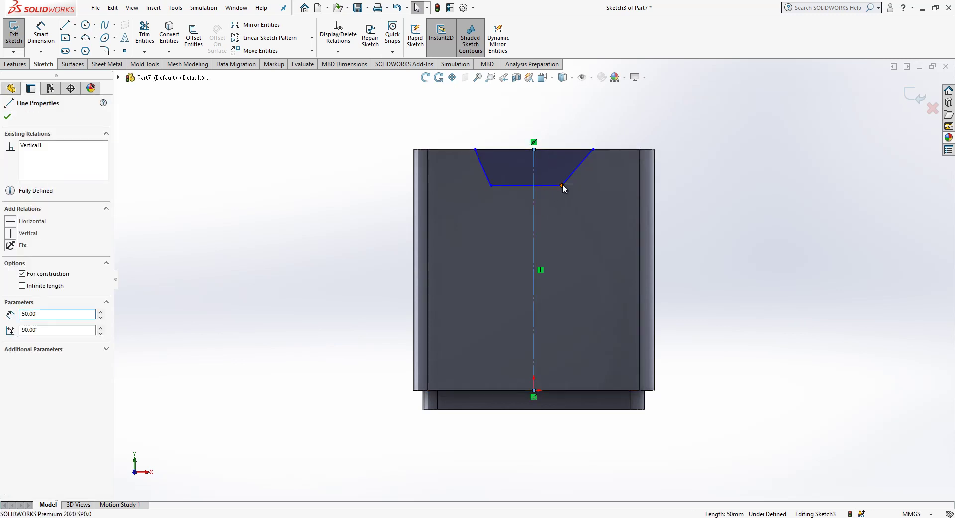
left_click(562, 185)
key("Escape")
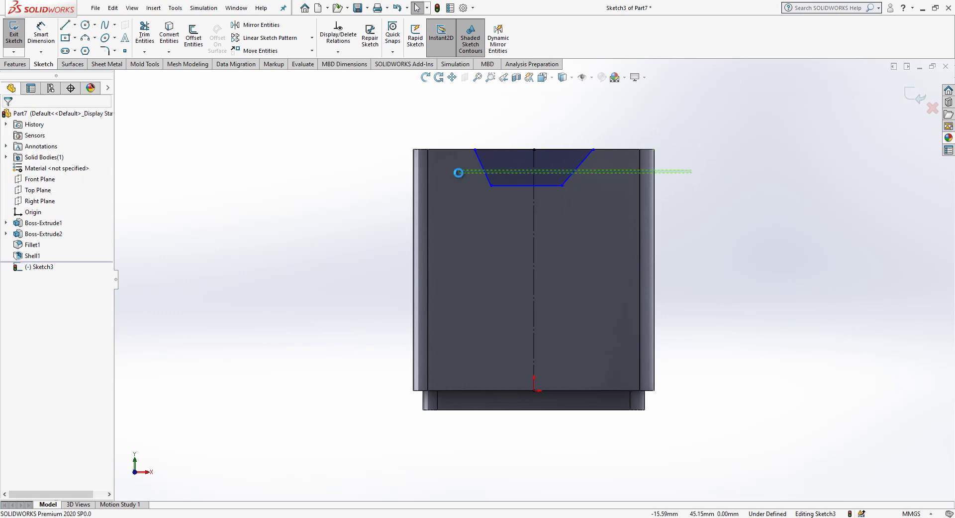
left_click_drag(459, 172, 459, 172)
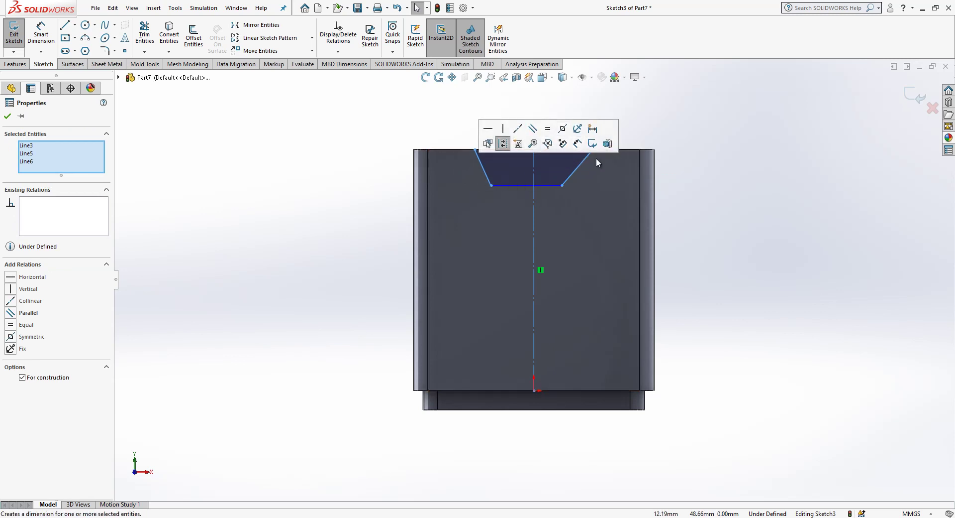
left_click(563, 128)
left_click(324, 139)
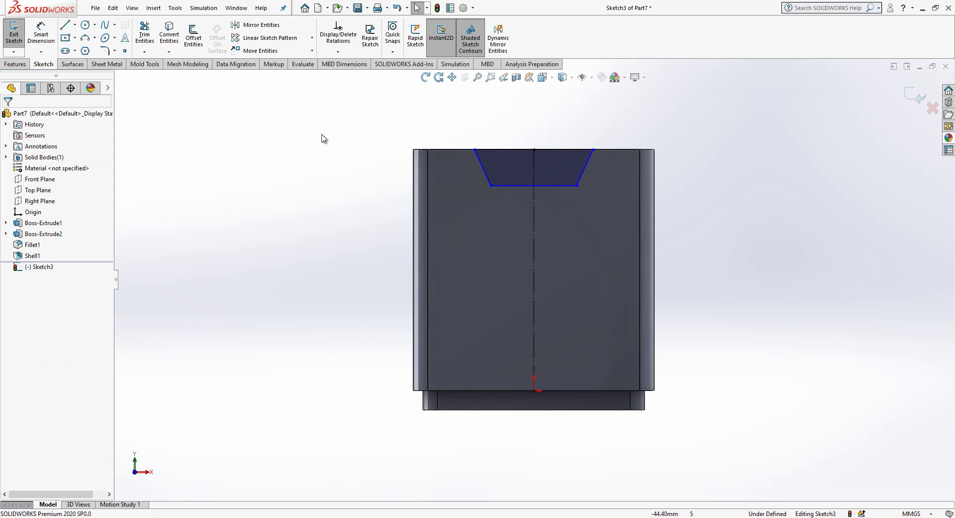
left_click(40, 34)
- Dimension the notch's top line 30 mm and bottom line 22 mm
left_click(488, 149)
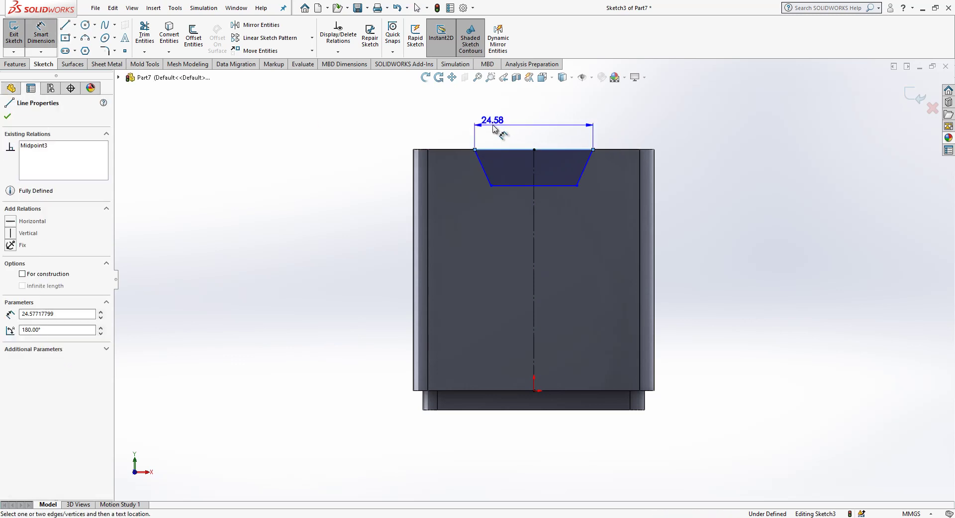
left_click(495, 128)
type("30")
key("Return")
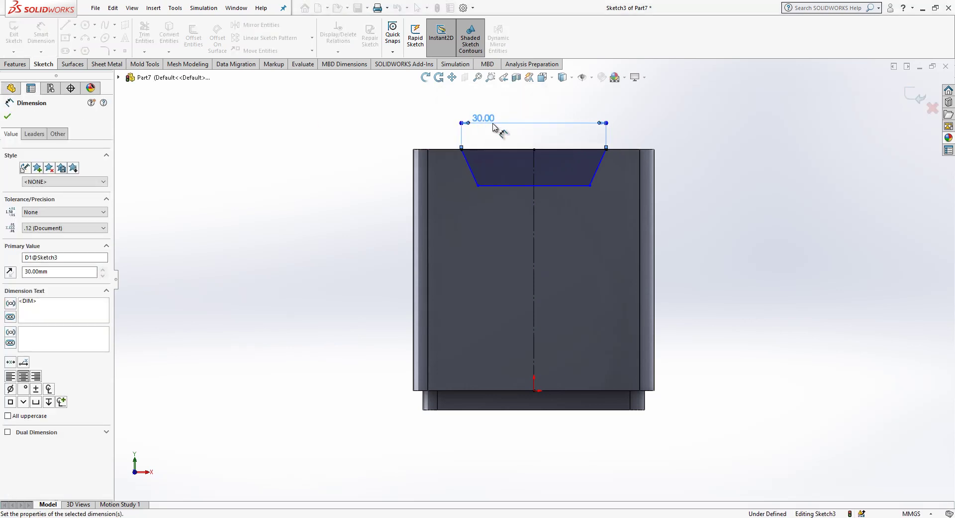
left_click(520, 185)
left_click(521, 230)
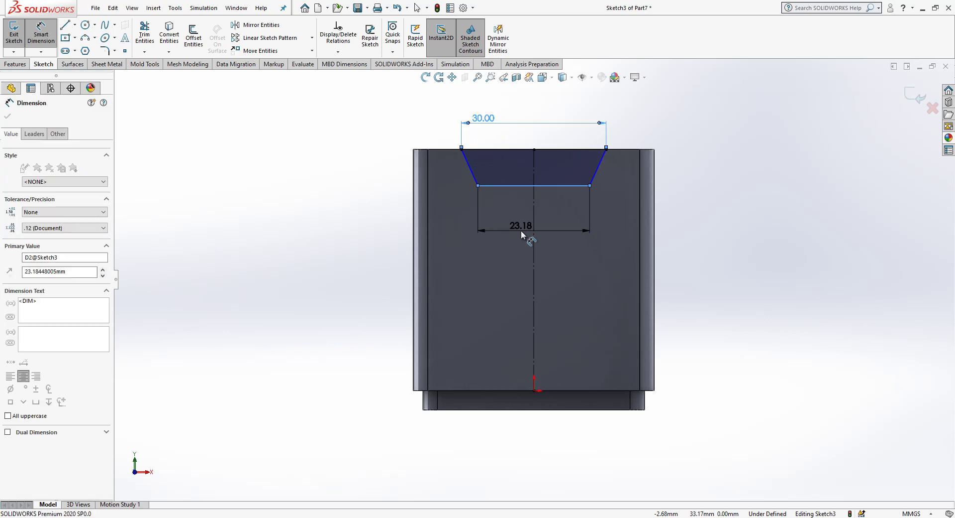
type("22")
key("Return")
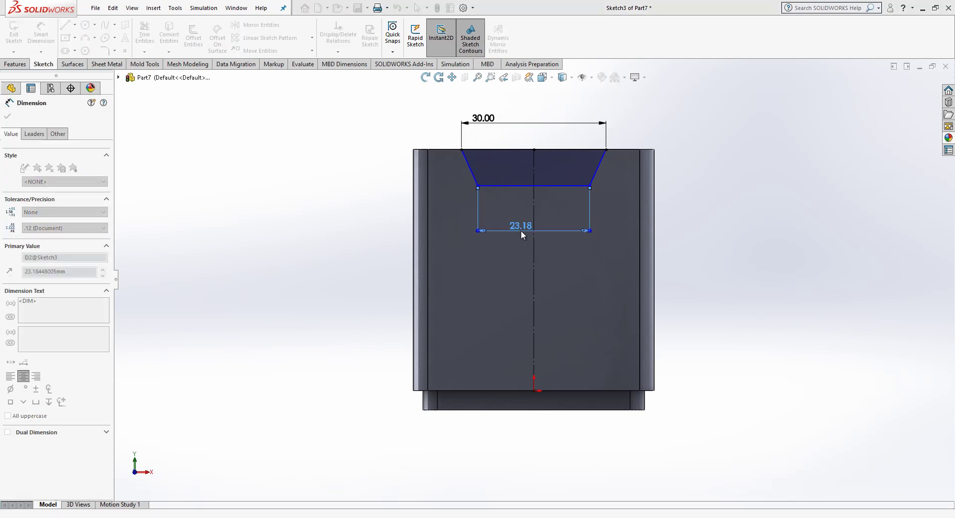
- Dimension the notch depth at 9 mm, then edit it to 8 mm
left_click(541, 185)
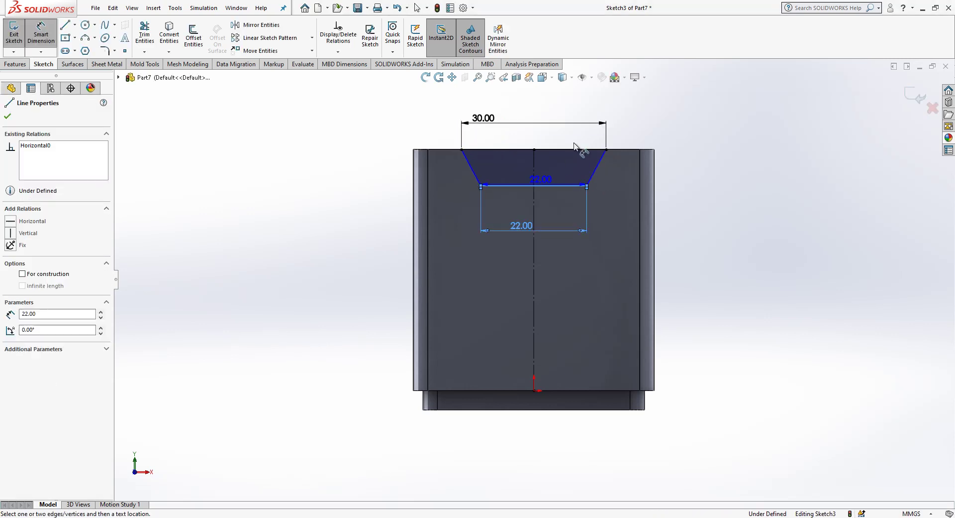
left_click(574, 149)
left_click(777, 176)
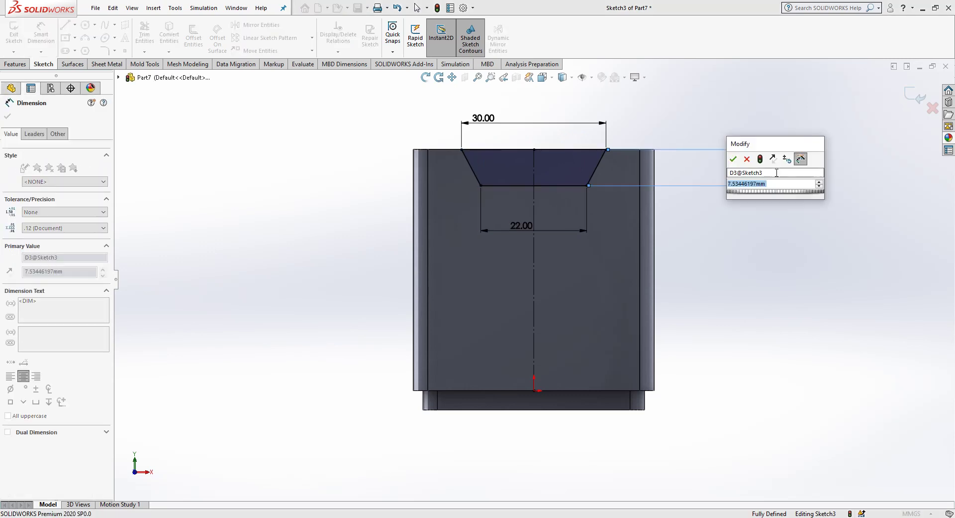
type("9")
key("Return")
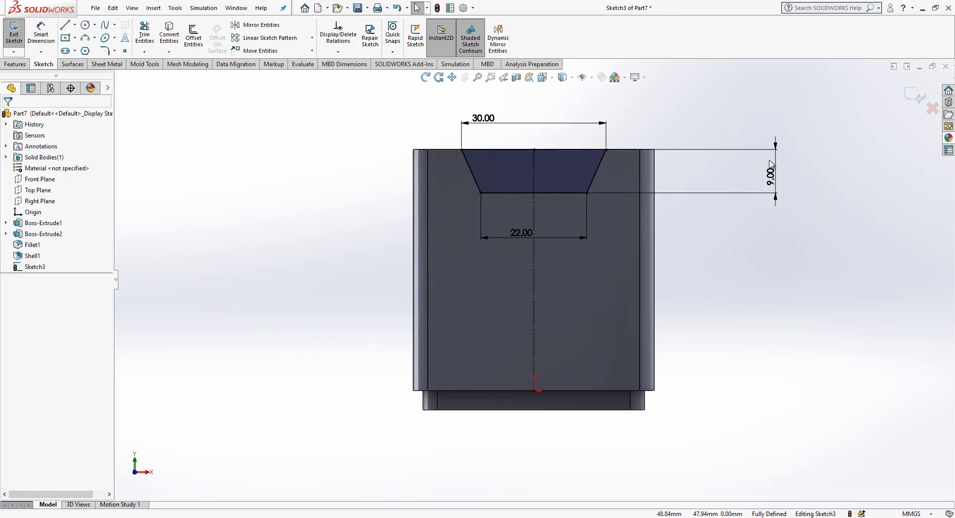
key("Escape")
left_click(776, 176)
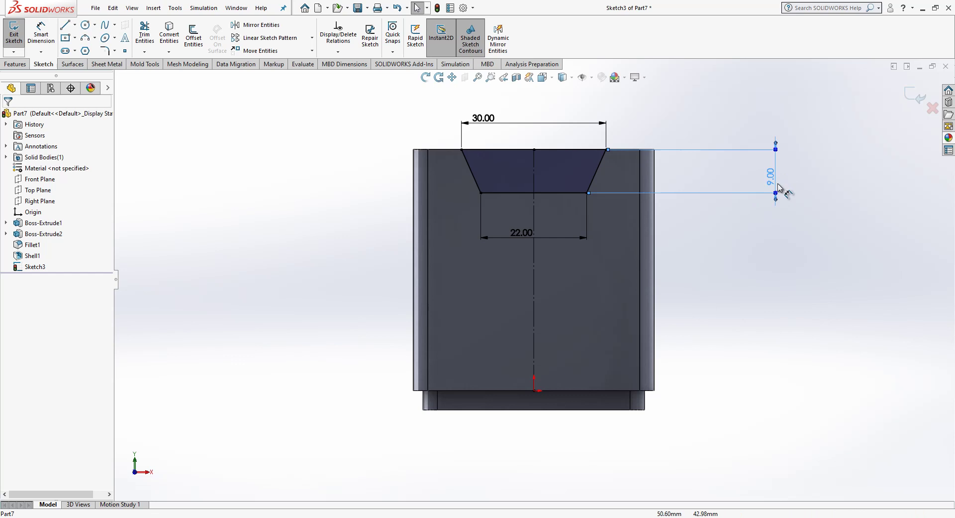
double_click(777, 187)
key("Return")
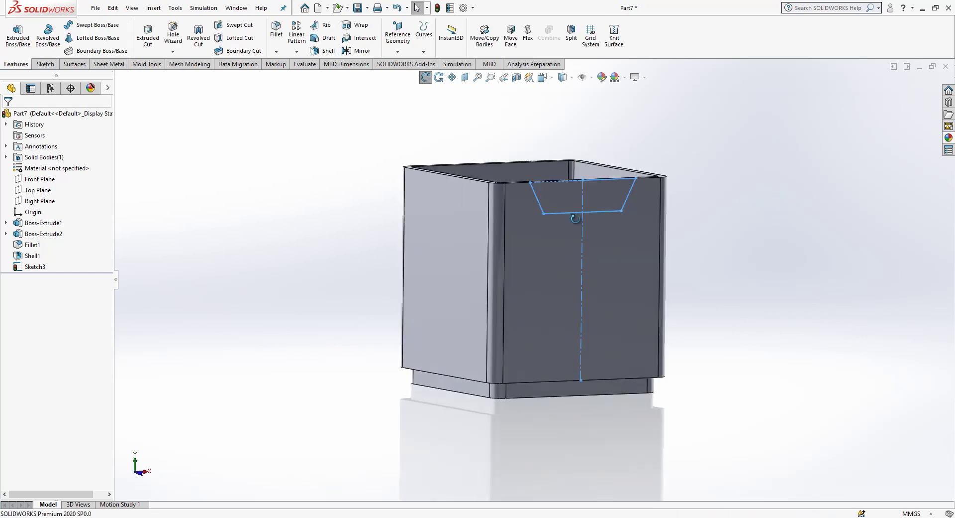
- Cut-extrude the notch with end condition Up To Next (Cut-Extrude1)
left_click(156, 38)
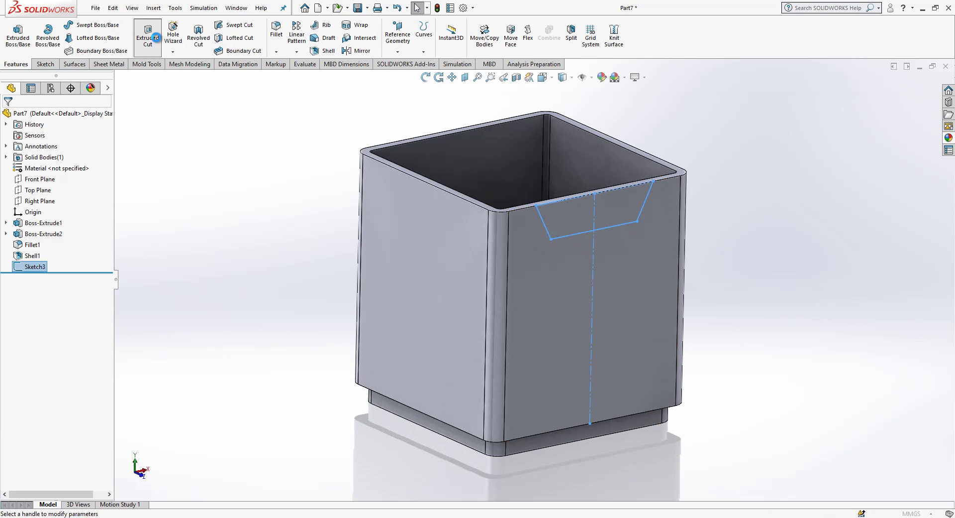
left_click(75, 176)
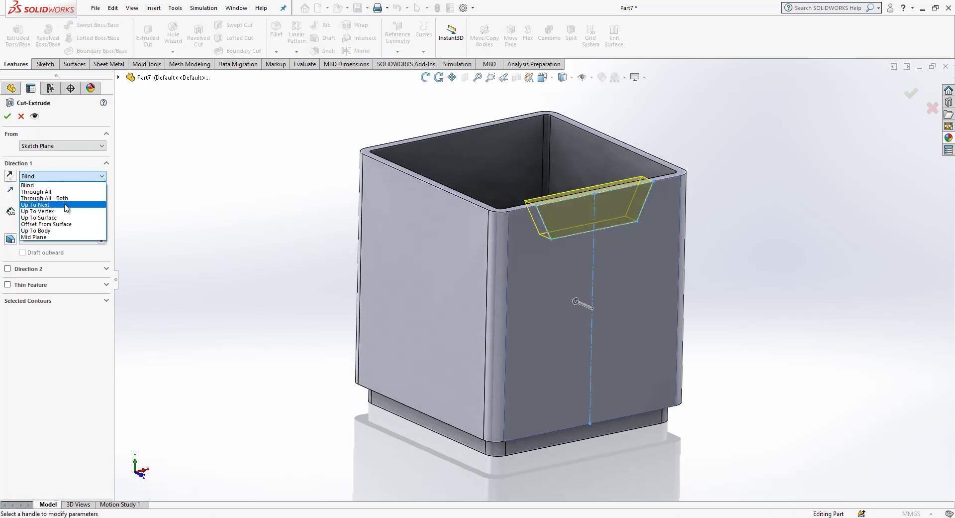
left_click(66, 205)
key("Return")
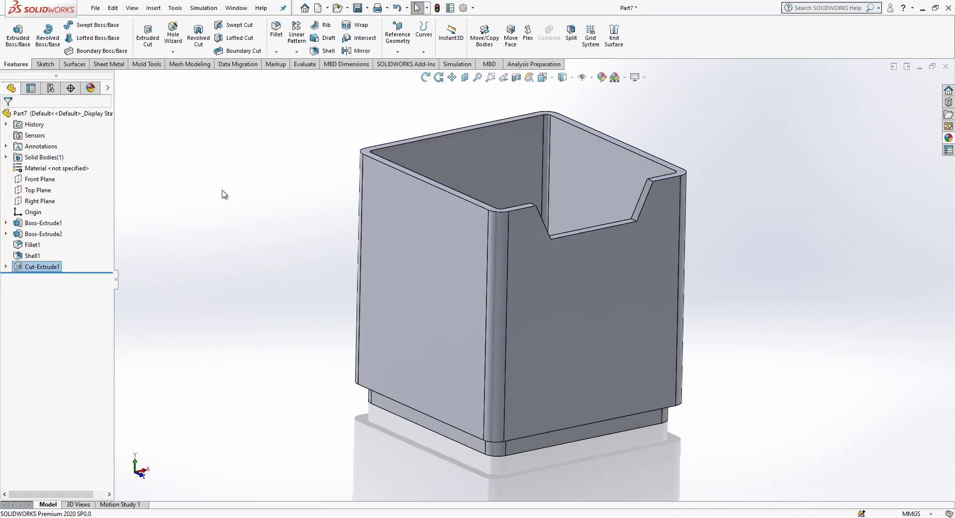
- Select the box's side wall face and view it Normal To
middle_click_drag(405, 266, 502, 241)
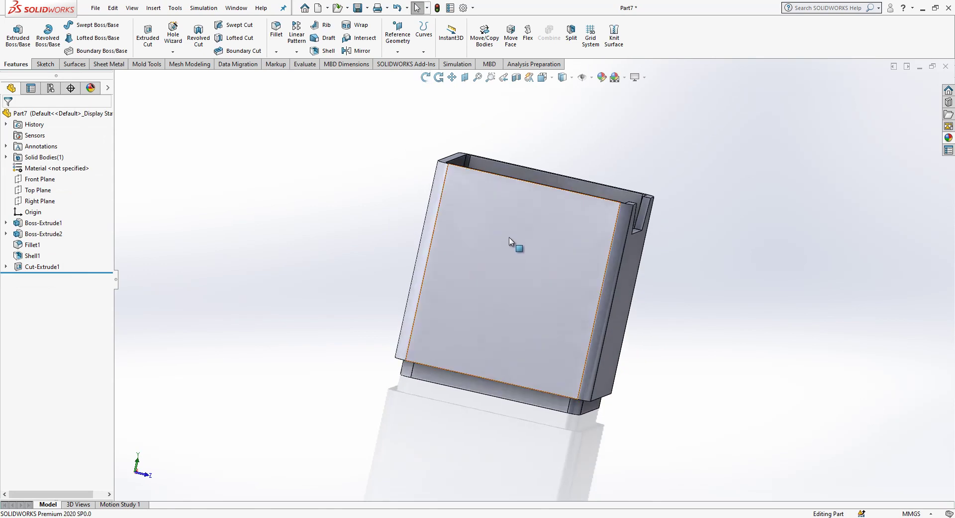
left_click(509, 237)
left_click(401, 239)
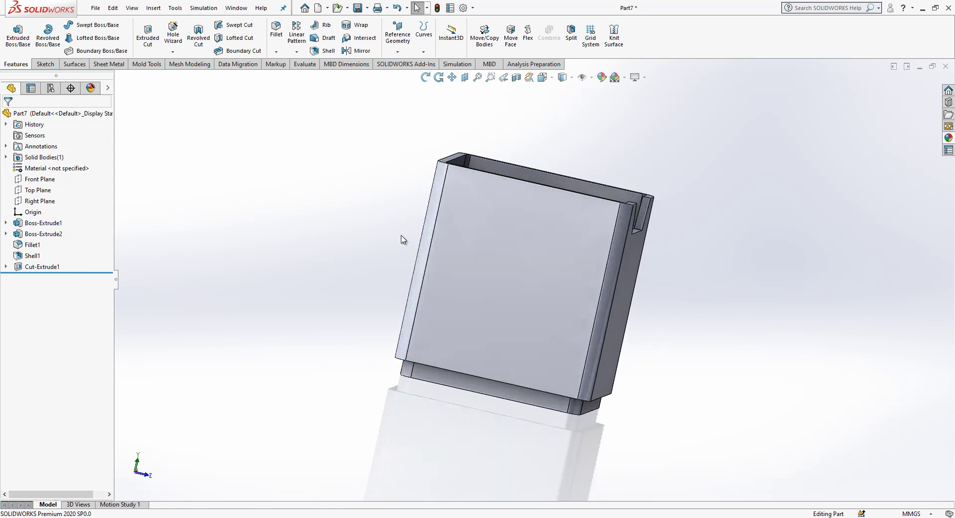
left_click(456, 248)
left_click(544, 219)
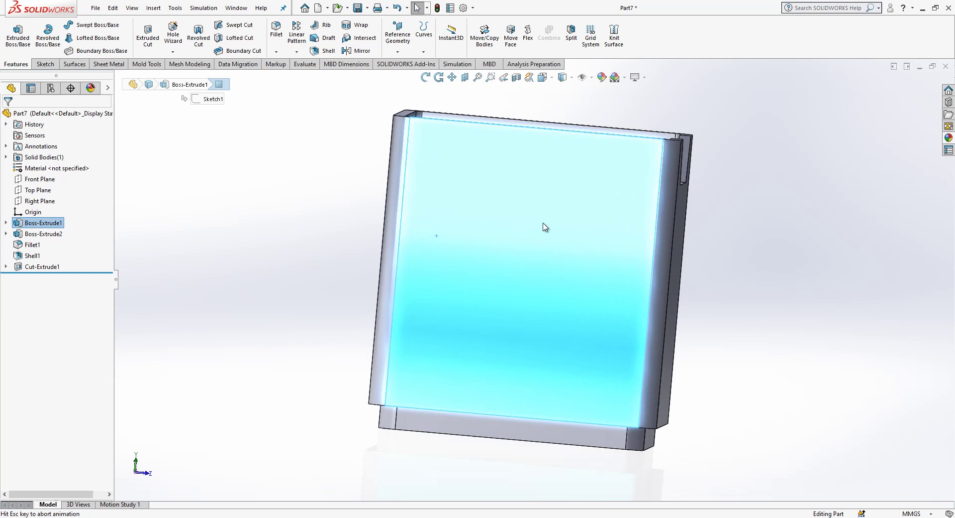
- Draw a centre rectangle near the top of the side wall
left_click(55, 66)
left_click(65, 39)
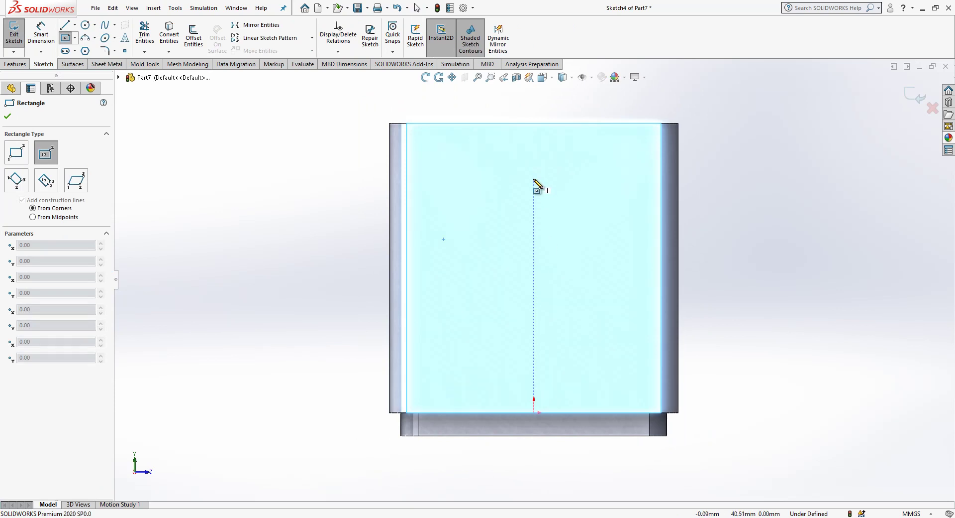
left_click(534, 179)
left_click(605, 201)
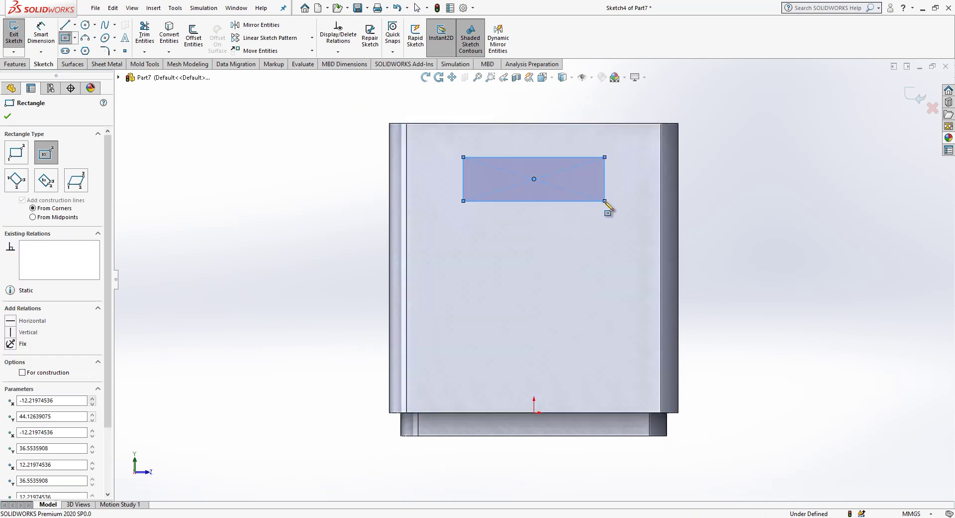
key("Escape")
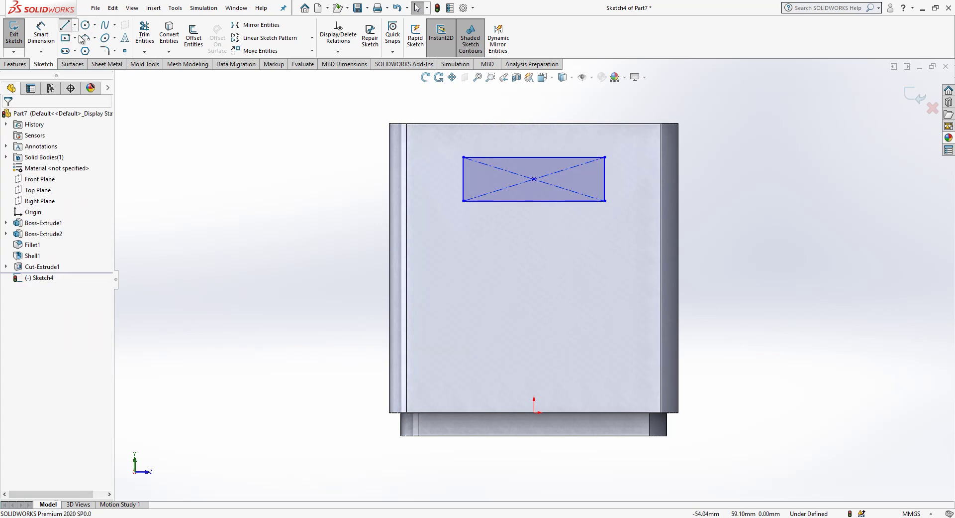
- Draw a temporary vertical line from the origin to the rectangle centre, then delete it
left_click(64, 25)
left_click(534, 412)
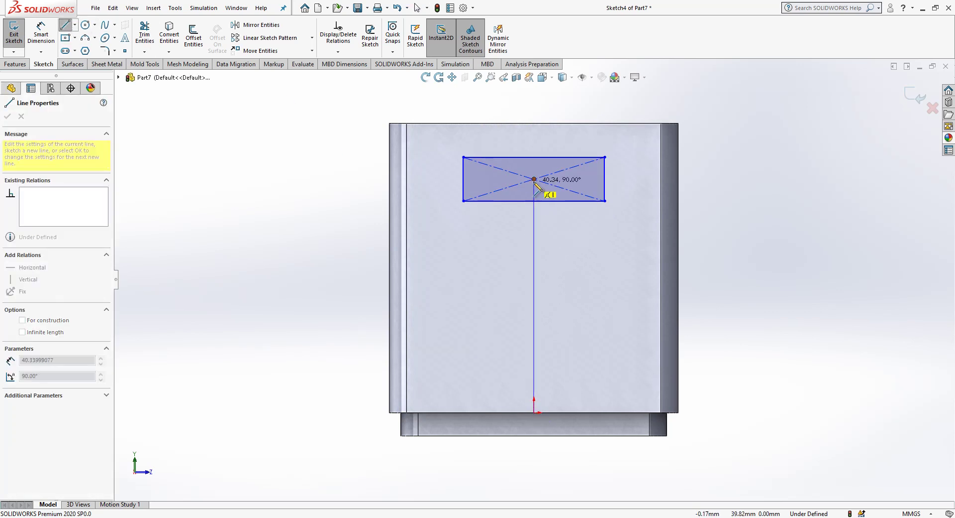
left_click(533, 178)
key("Escape")
left_click(535, 189)
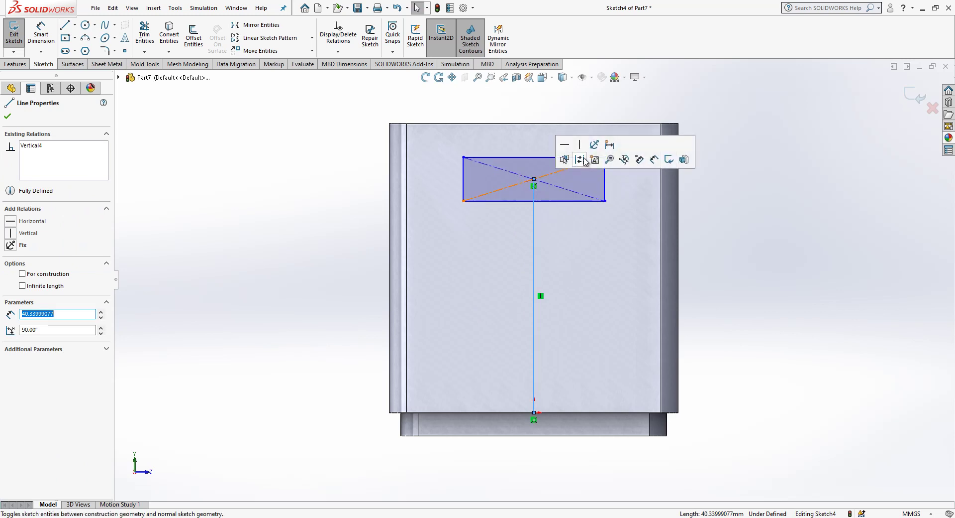
key("Delete")
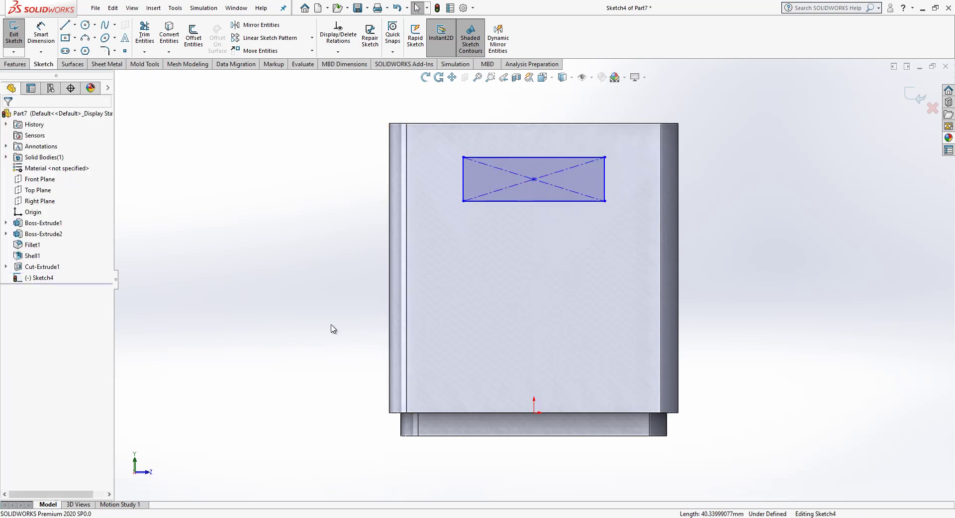
- Dimension the handle rectangle 20 mm wide and 8 mm tall
left_click(534, 412)
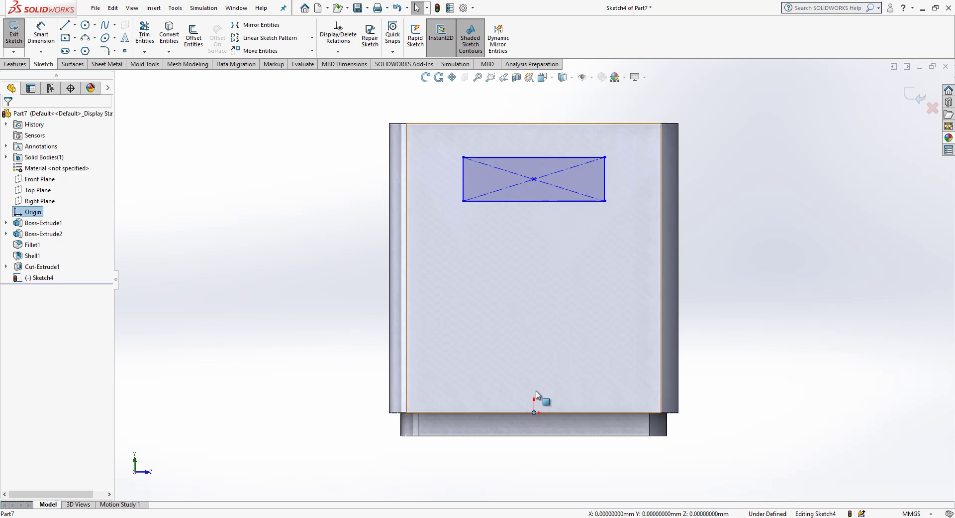
left_click(535, 179, "ctrl")
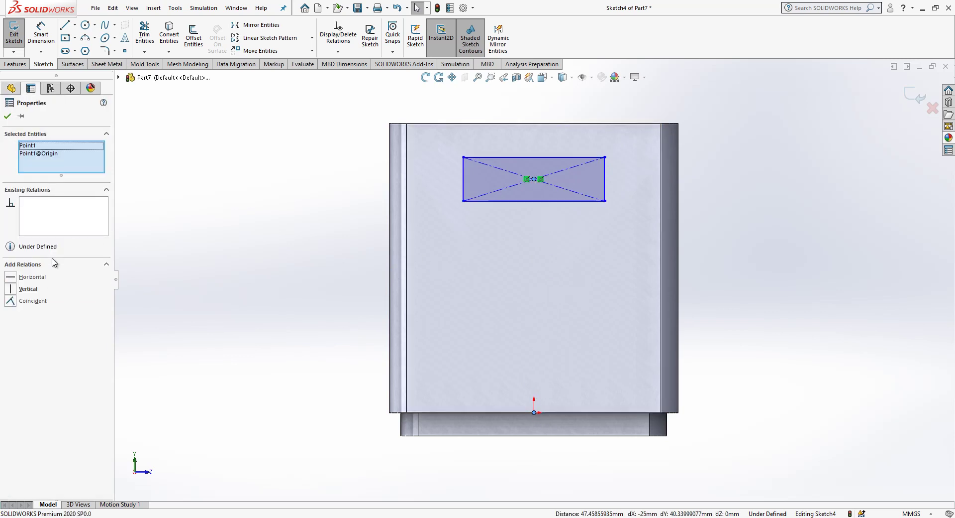
key("Escape")
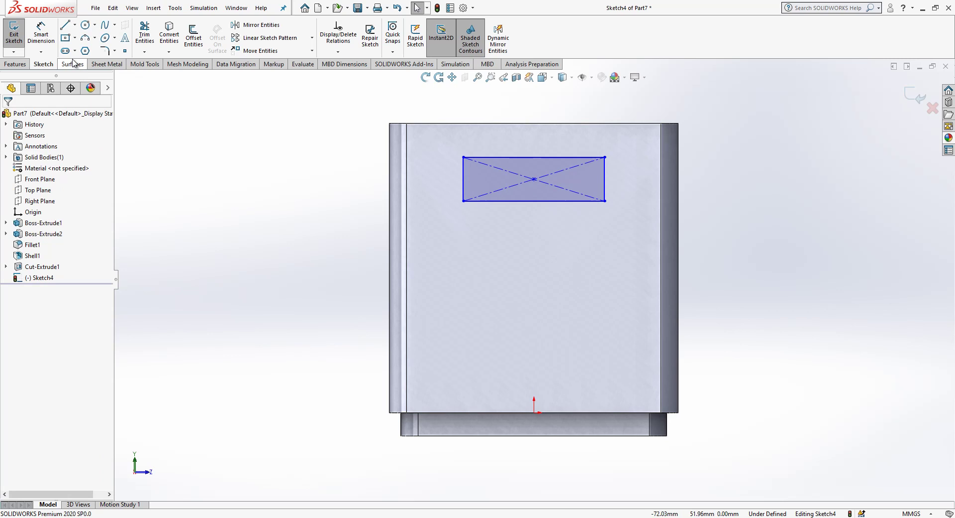
left_click(52, 33)
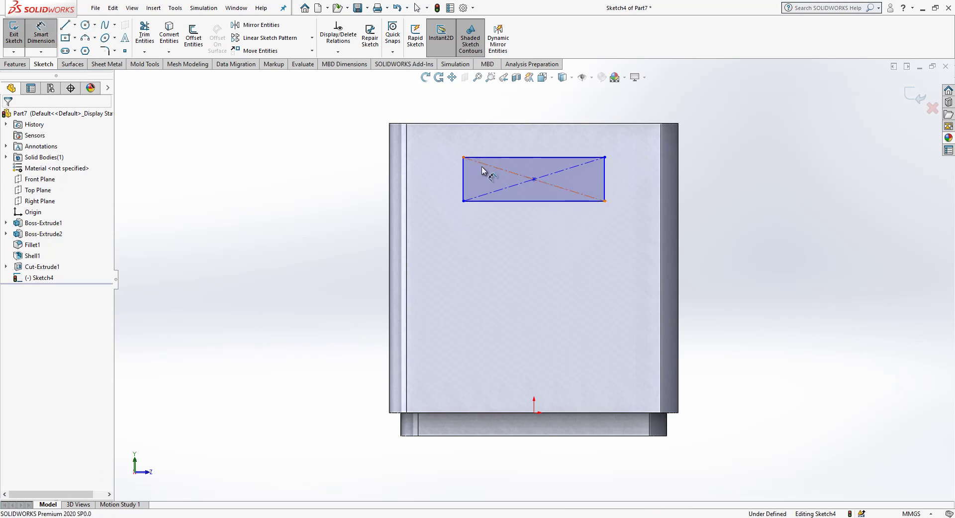
left_click(518, 159)
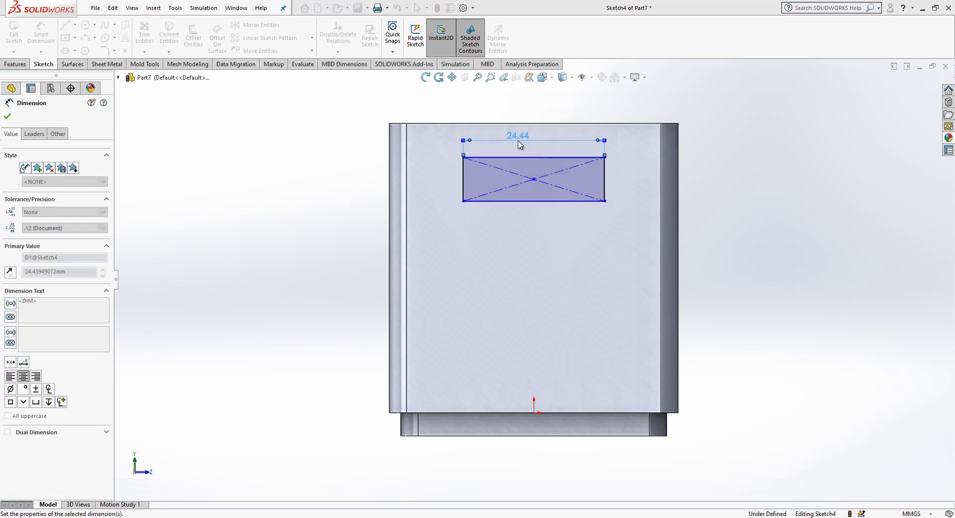
type("20")
key("Return")
left_click(592, 184)
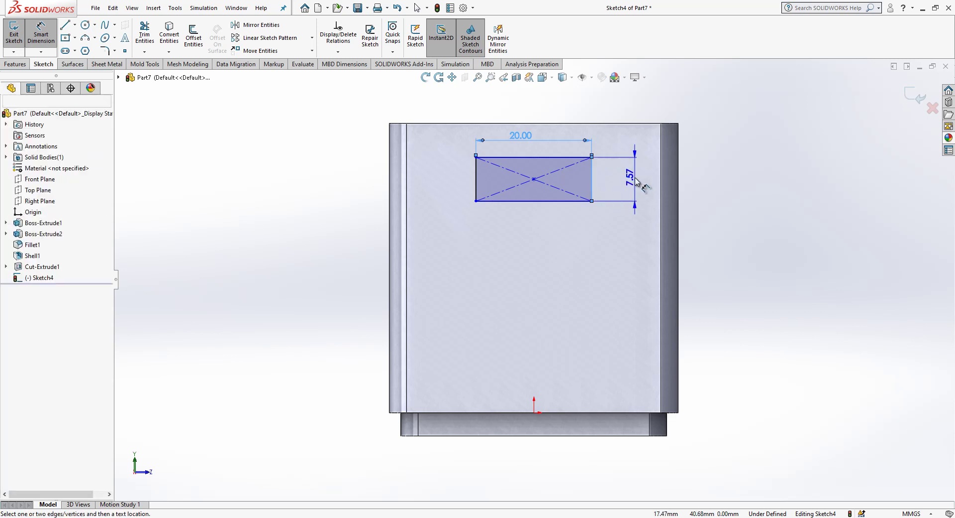
left_click(636, 179)
type("8")
key("Return")
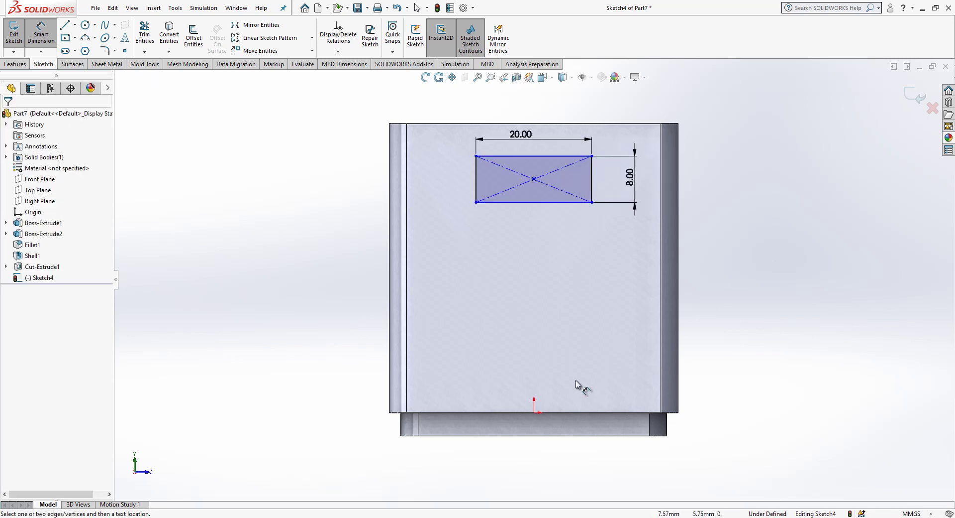
- Position the rectangle's centre 37.5 mm above the wall's bottom edge
left_click(572, 412)
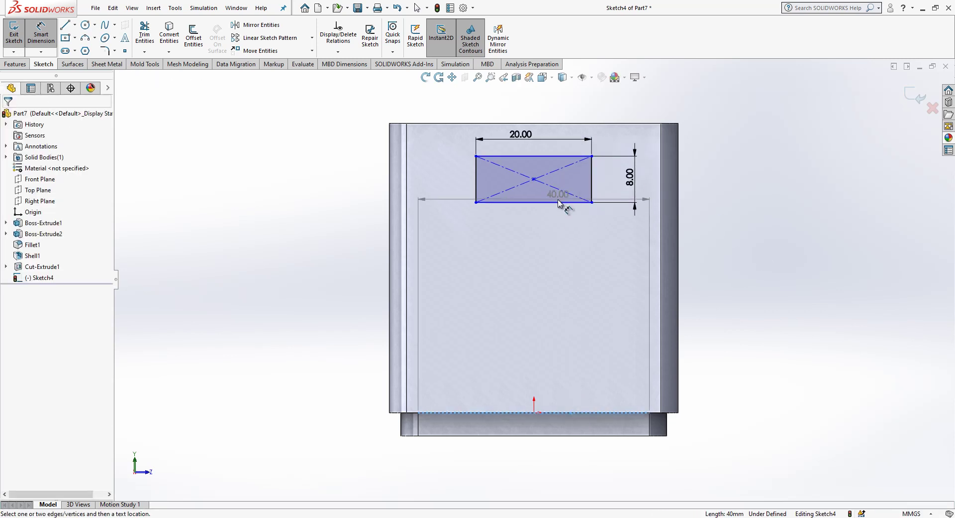
left_click(535, 179)
left_click(401, 214)
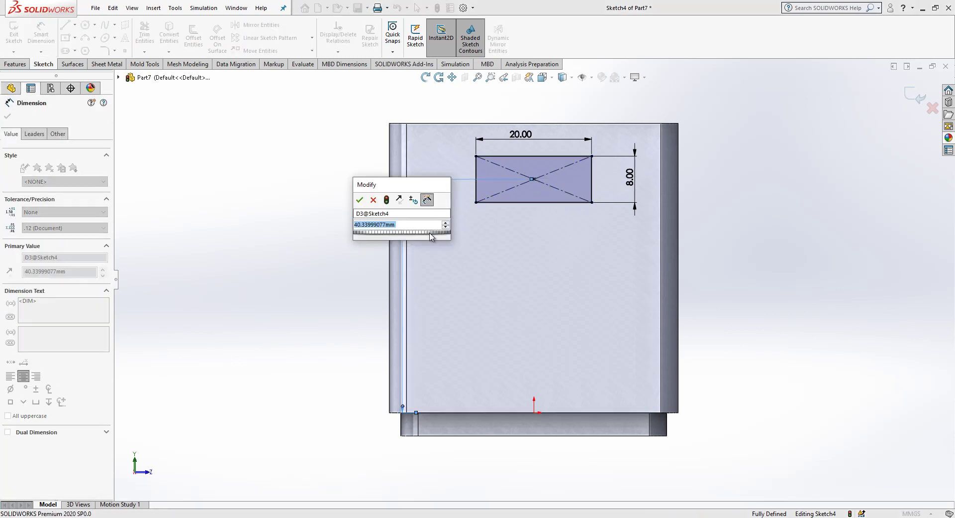
type("37.5")
key("Return")
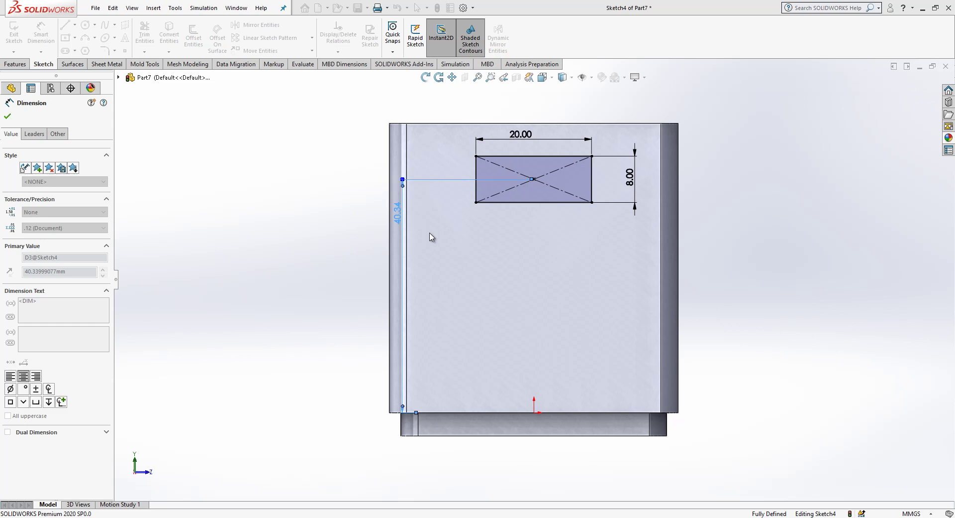
left_click(231, 178)
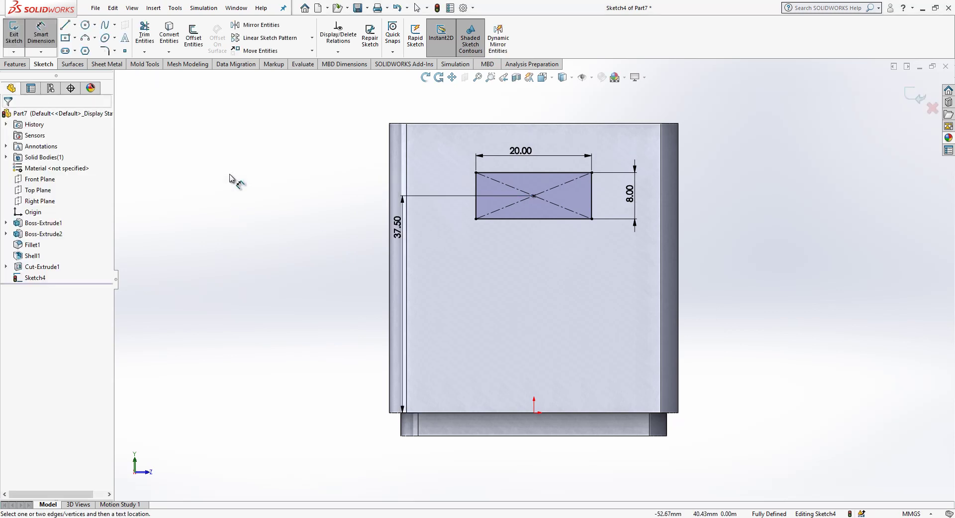
- Round all four handle-rectangle corners with 2 mm sketch fillets
left_click(105, 51)
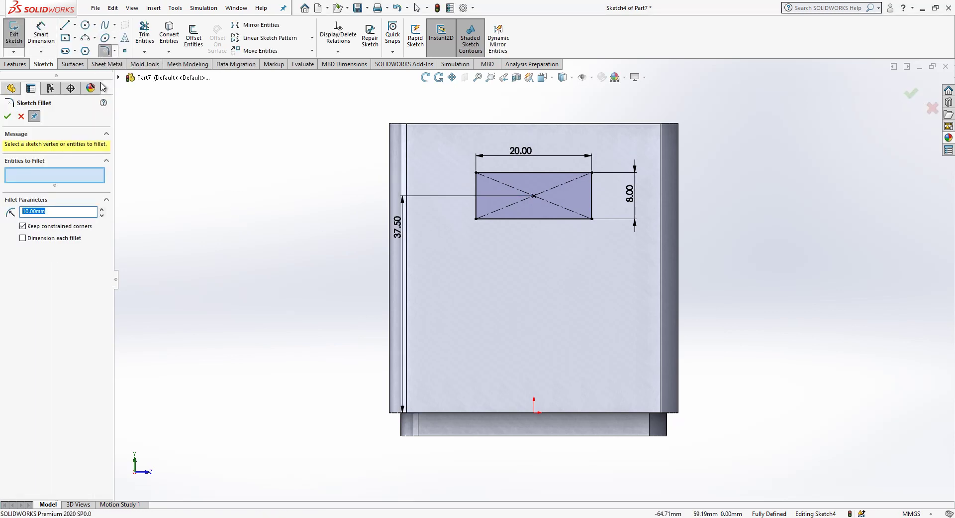
left_click_drag(754, 137, 347, 327)
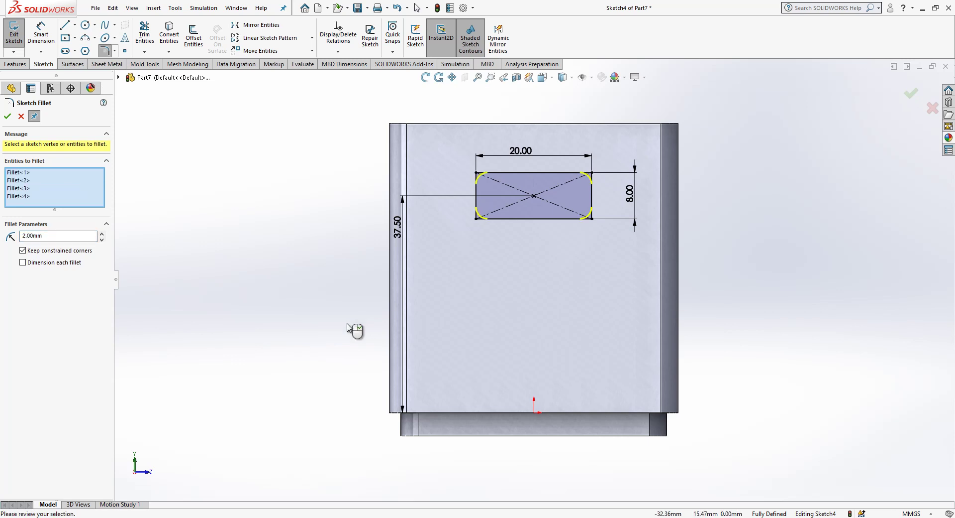
left_click(12, 118)
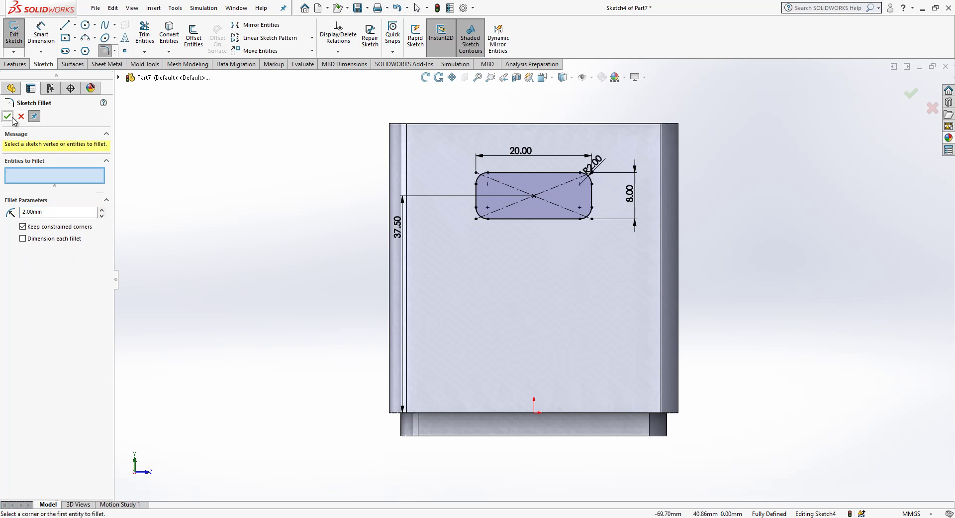
left_click(12, 119)
- Orbit to a 3D view of the whole box and exit the handle sketch
middle_click_drag(597, 224, 530, 327)
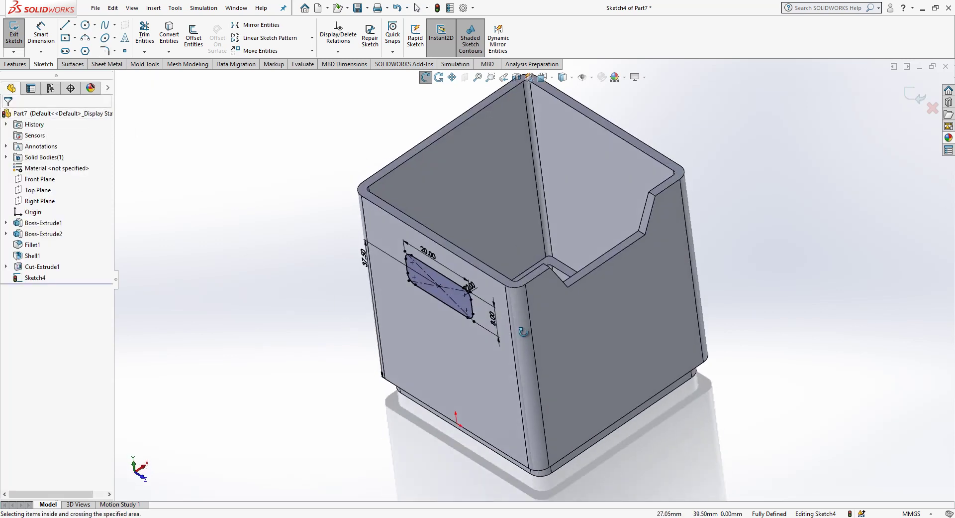
mouse_move(622, 243)
middle_mouse_down()
mouse_move(571, 305)
mouse_move(581, 304)
middle_mouse_up()
key("f")
left_click(916, 95)
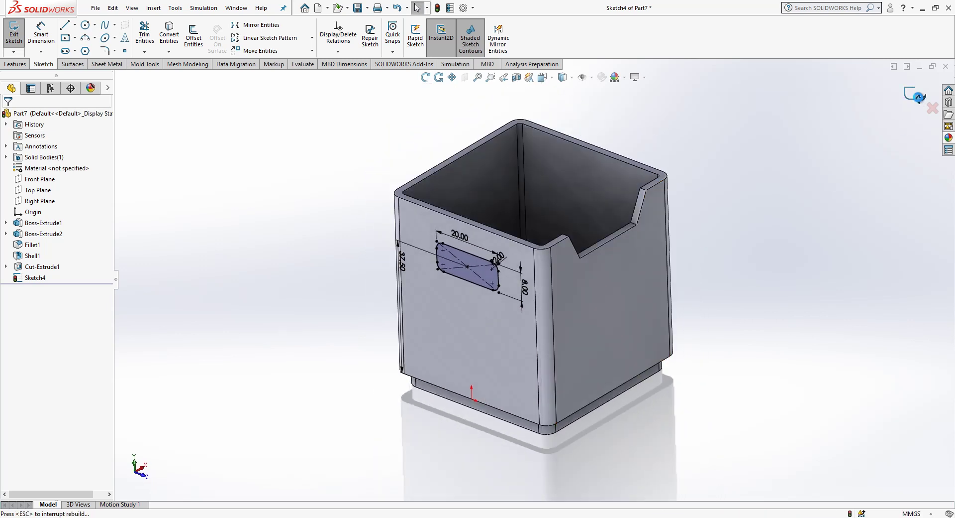
- Cut-extrude the handle sketch Up To Surface, stopping at the far outer side face
left_click(33, 279)
left_click(14, 64)
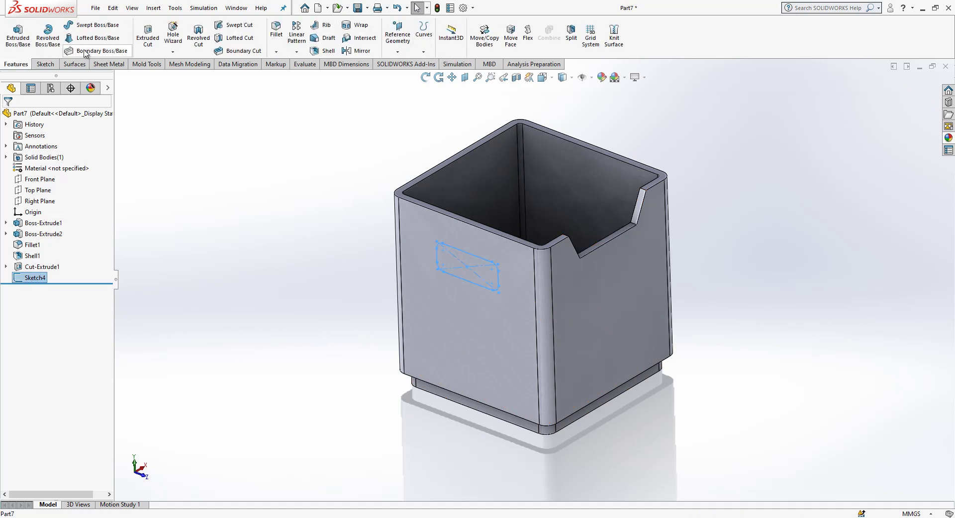
left_click(527, 120)
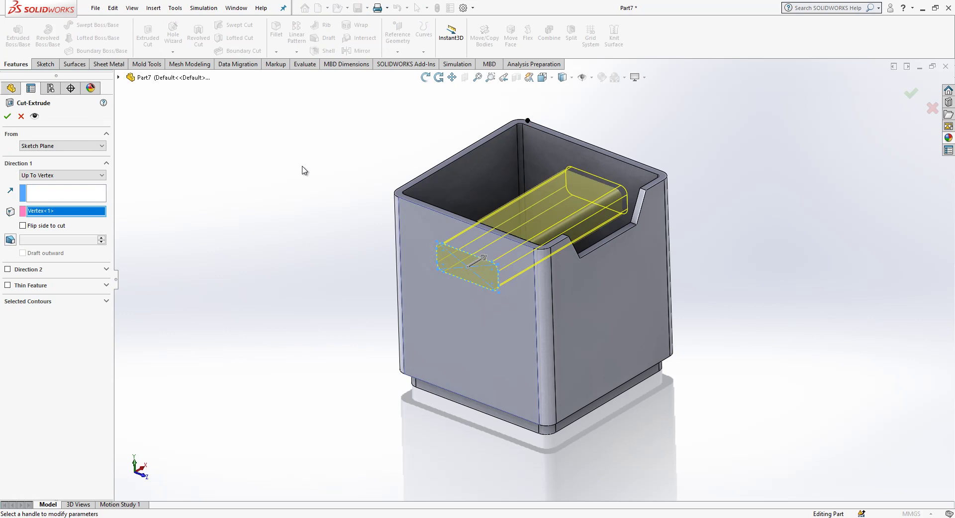
middle_click_drag(521, 199, 169, 192)
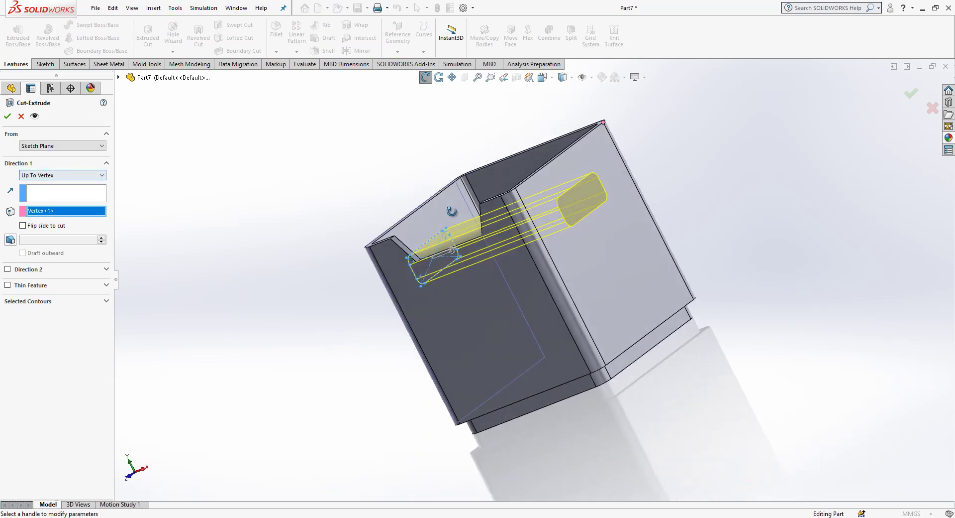
left_click(64, 175)
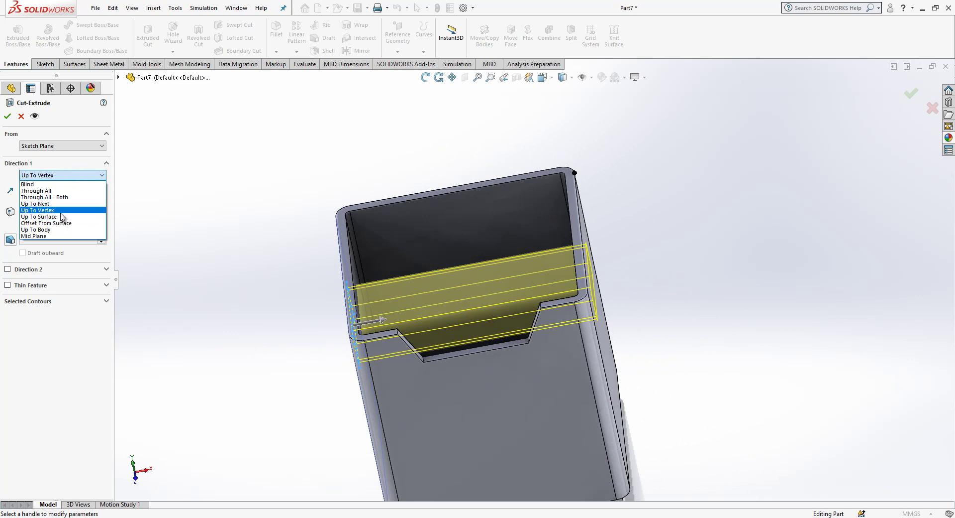
left_click(63, 219)
middle_click_drag(360, 278, 485, 291)
left_click(508, 294)
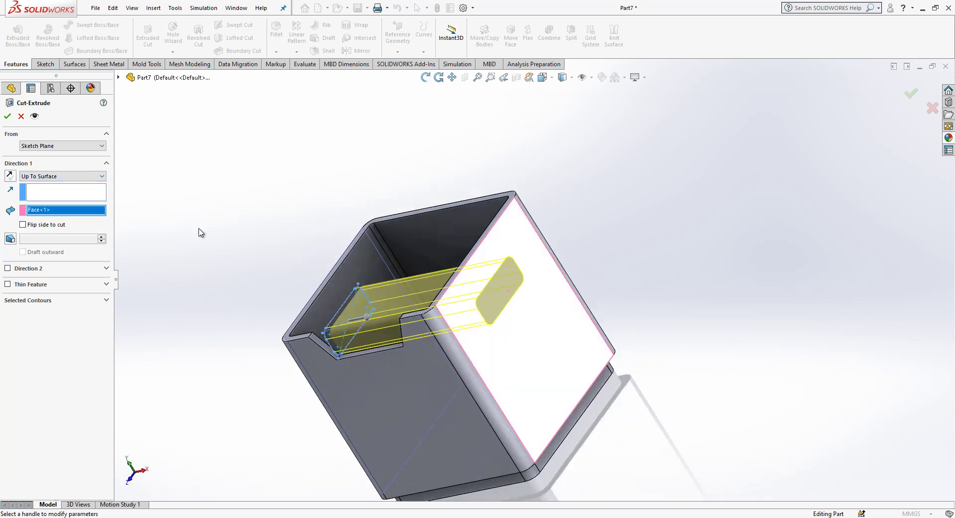
left_click(8, 115)
mouse_move(277, 219)
middle_mouse_down()
mouse_move(551, 252)
mouse_move(524, 300)
mouse_move(537, 344)
mouse_move(540, 333)
mouse_move(459, 229)
middle_mouse_up()
- Fillet the four top-notch edges with a 3 mm radius
left_click(276, 34)
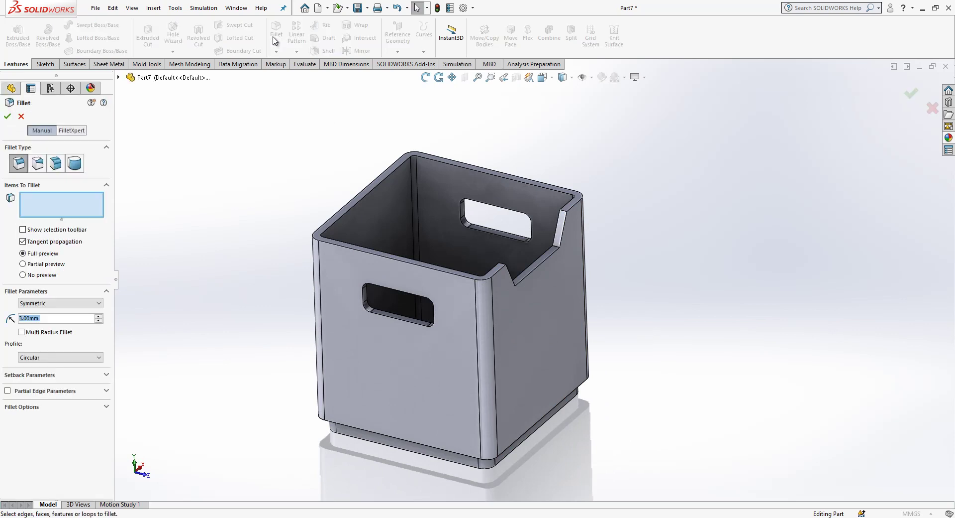
left_click(563, 219)
left_click(535, 262)
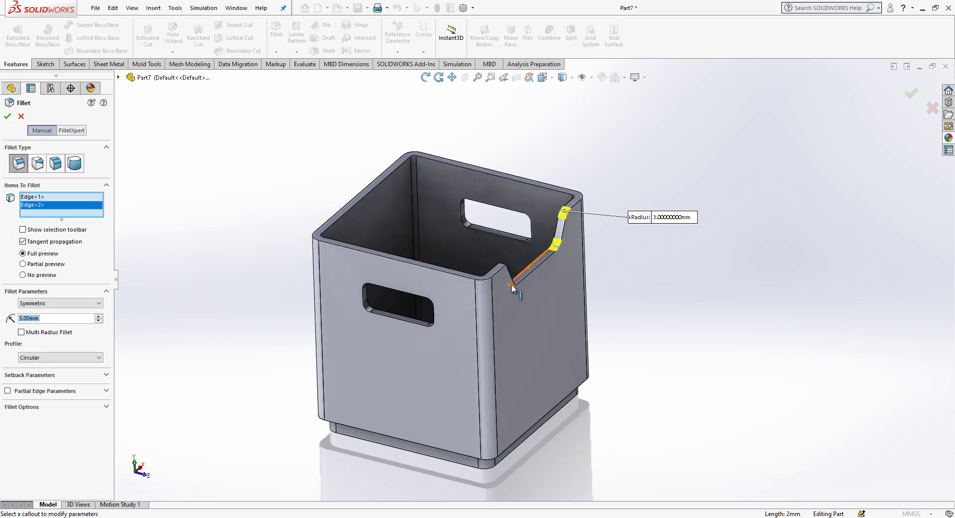
left_click(514, 281)
left_click(500, 271)
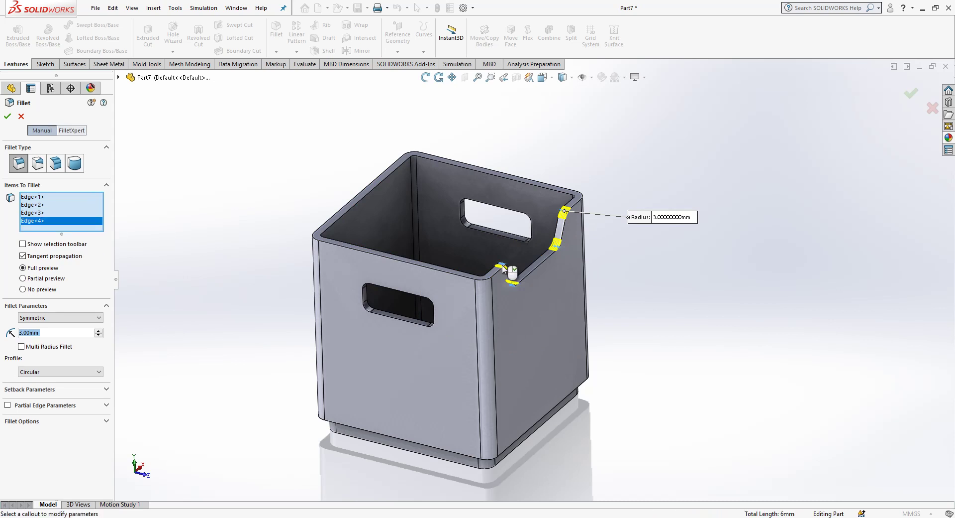
right_click(648, 295)
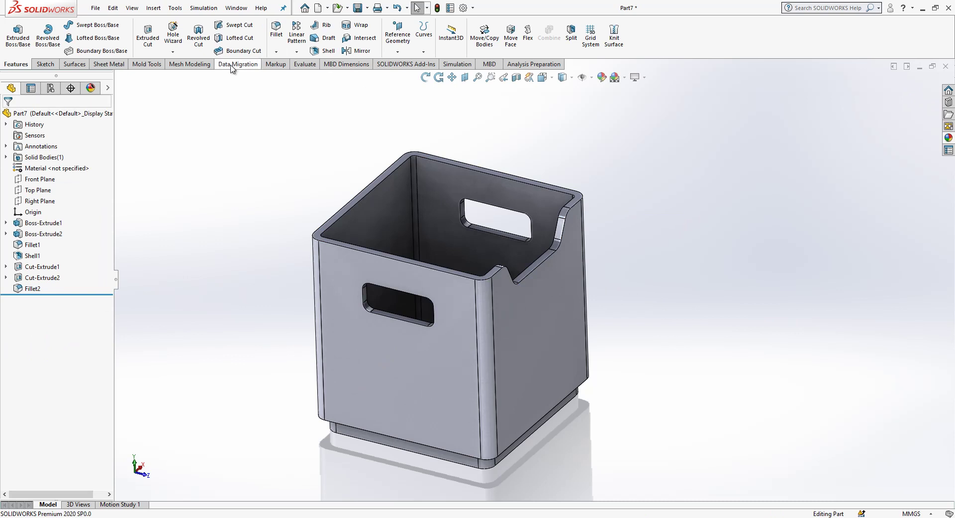
- Show a section view of the box sliced along the Right Plane
left_click(40, 201)
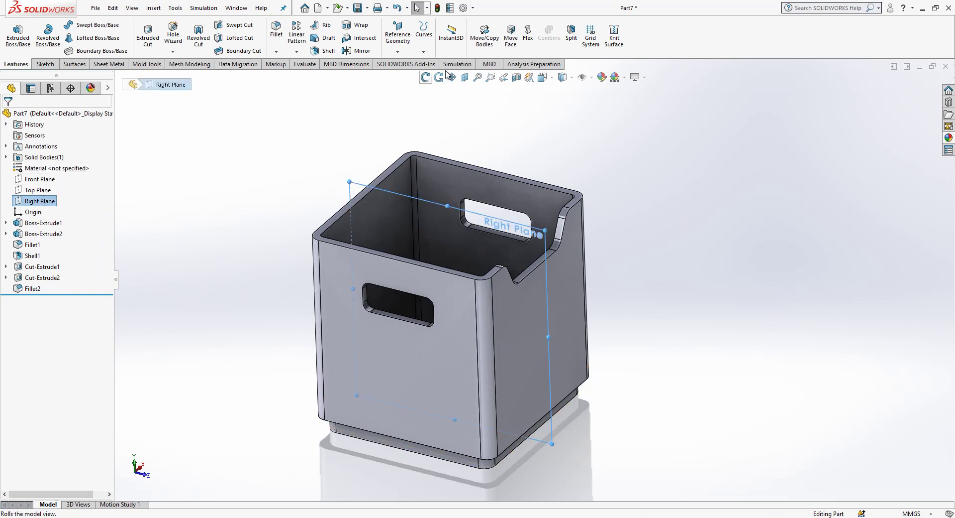
left_click(517, 77)
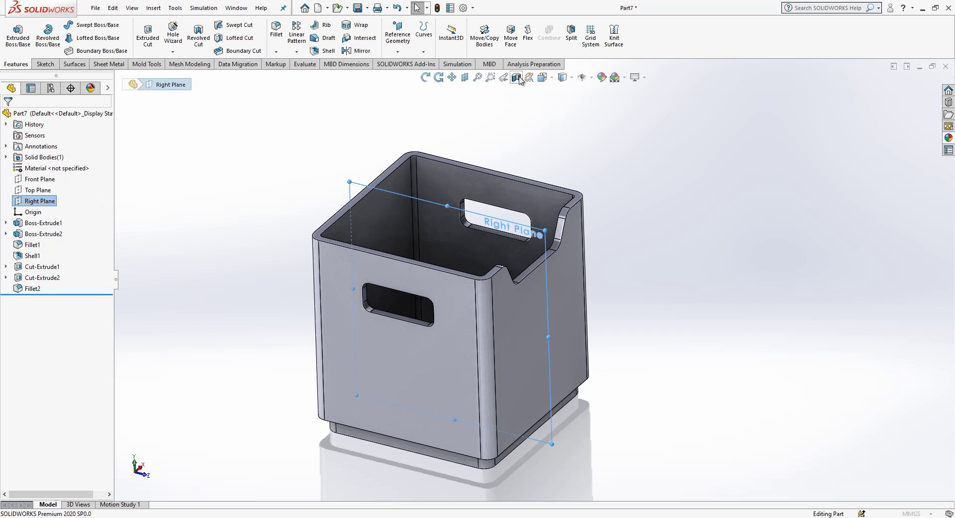
key("Return")
scroll(552, 258, "down", 2)
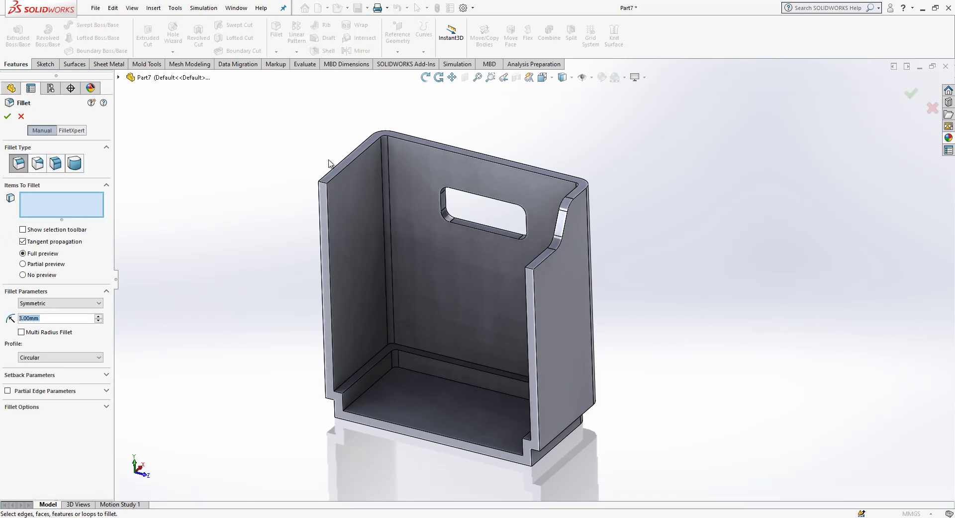
- Start a 0.4 mm fillet on the top rim, handle hole and bottom rim faces
type("0.4")
key("Return")
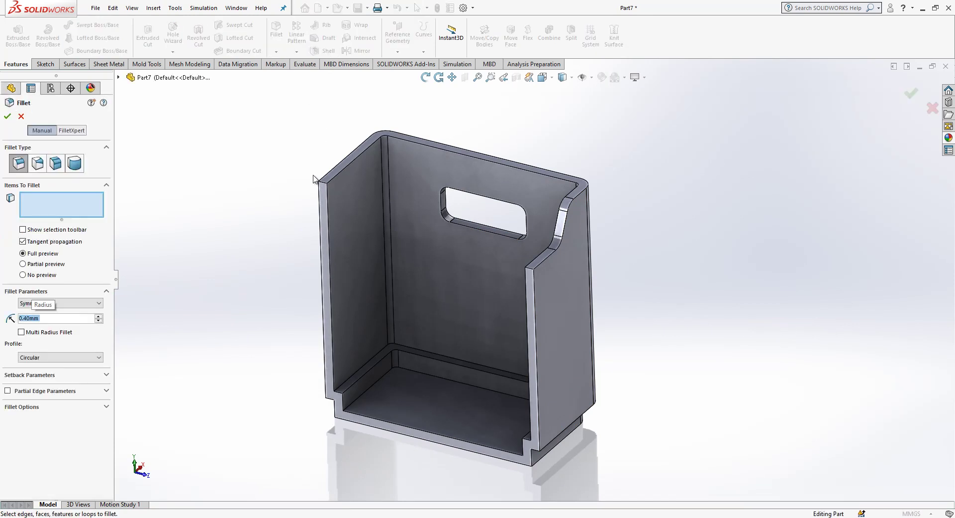
left_click(357, 151)
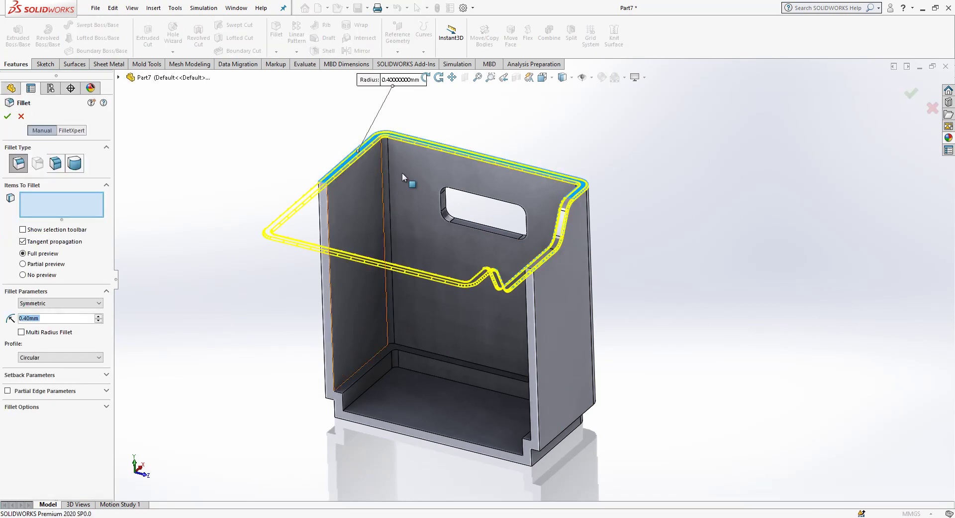
left_click(476, 229)
scroll(552, 258, "down", 5)
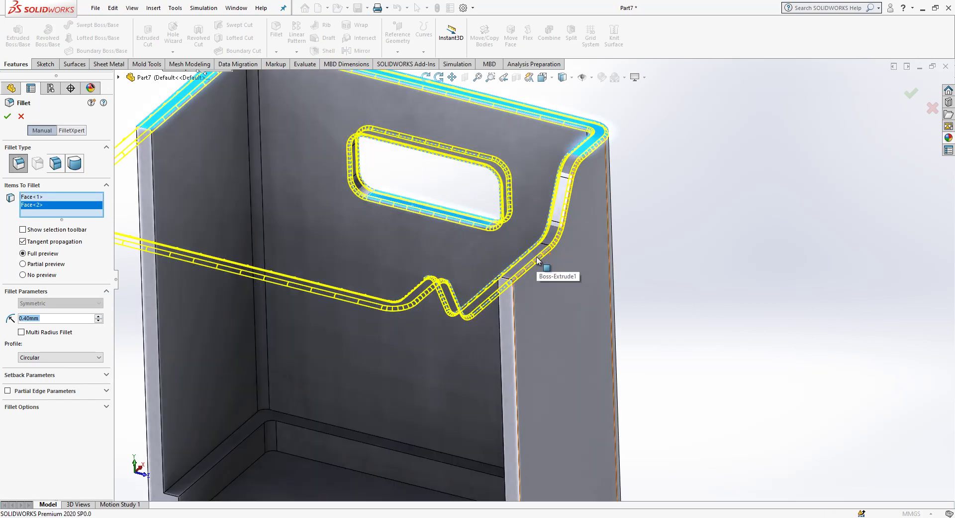
scroll(528, 256, "up", 3)
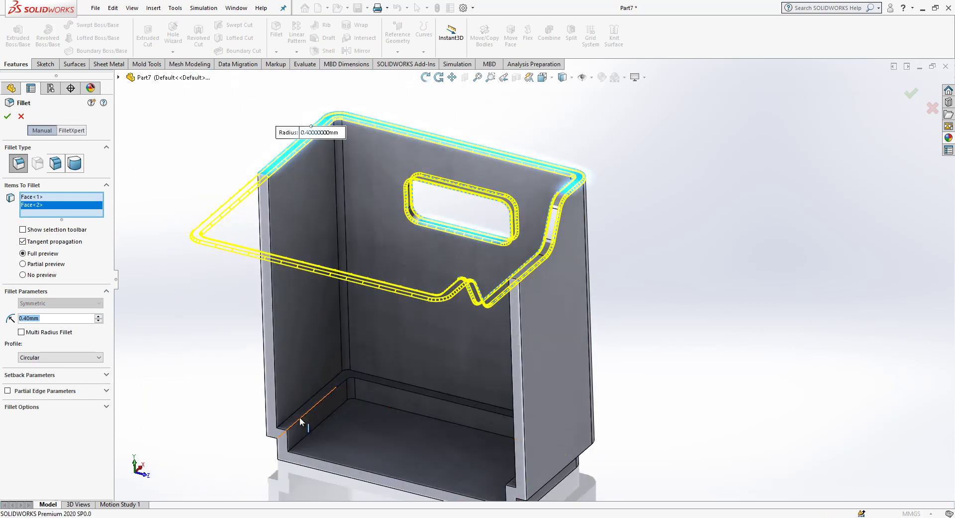
left_click(300, 417)
- Add the floor, underside and left bend faces, apply the fillet, and return to isometric
left_click(347, 442)
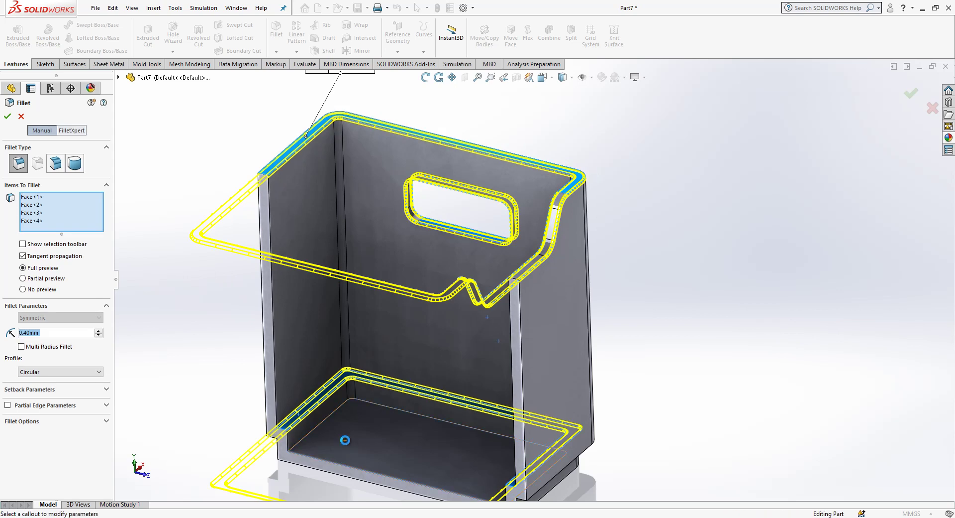
middle_click_drag(346, 442, 325, 440)
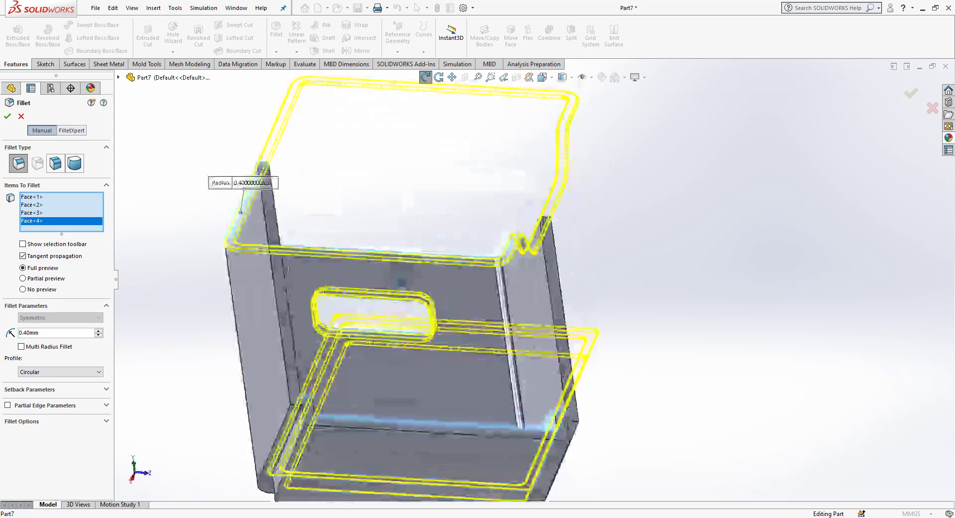
left_click(325, 441)
left_click(297, 416)
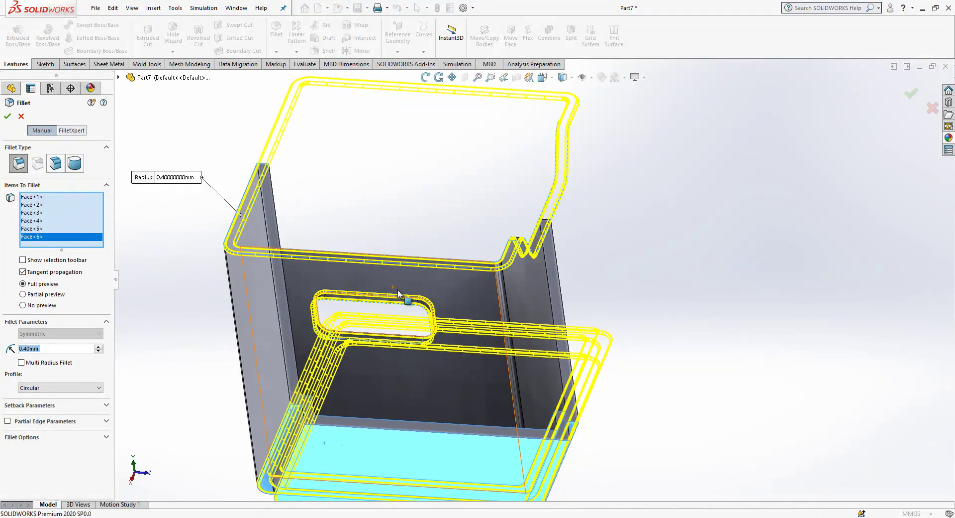
middle_click_drag(416, 290, 426, 259)
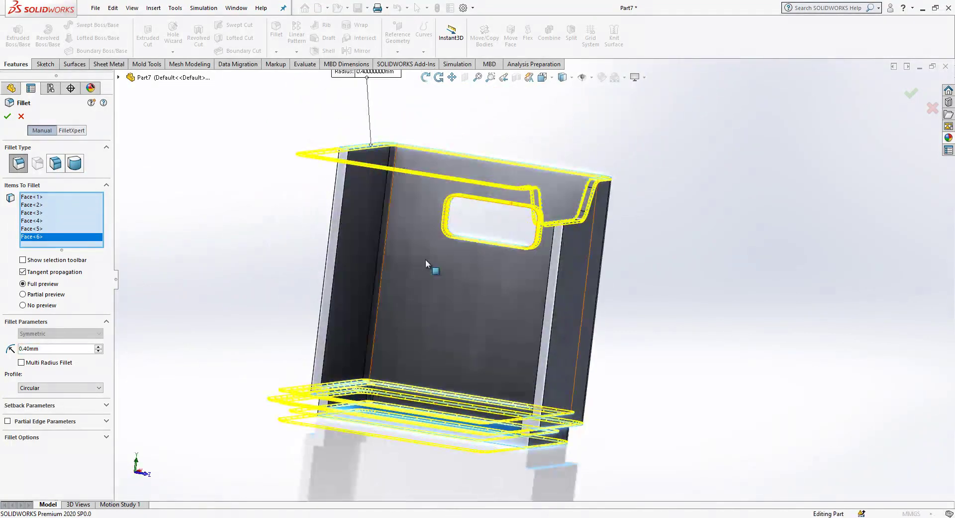
key("Return")
key("ctrl+7")
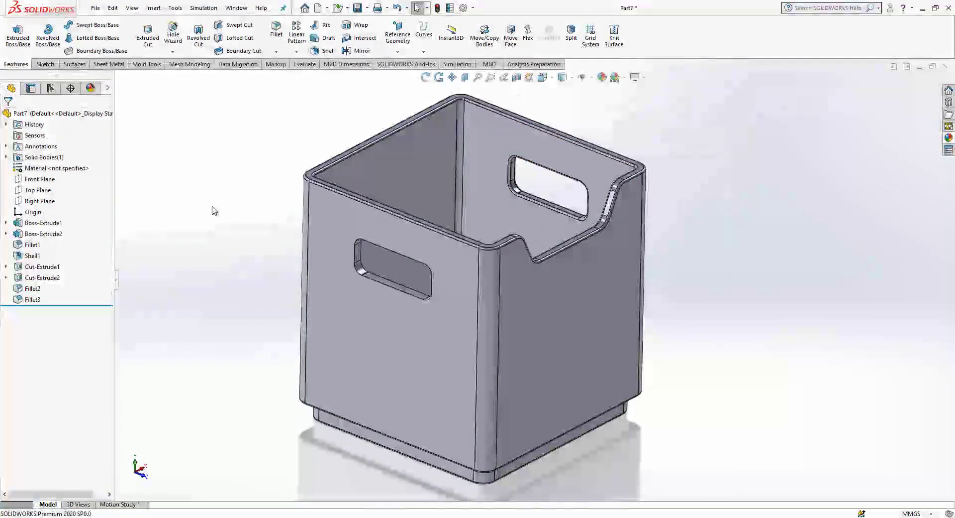
left_click(30, 299)
- Edit Fillet3 to include the second handle hole face at 0.4 mm
left_click(35, 272)
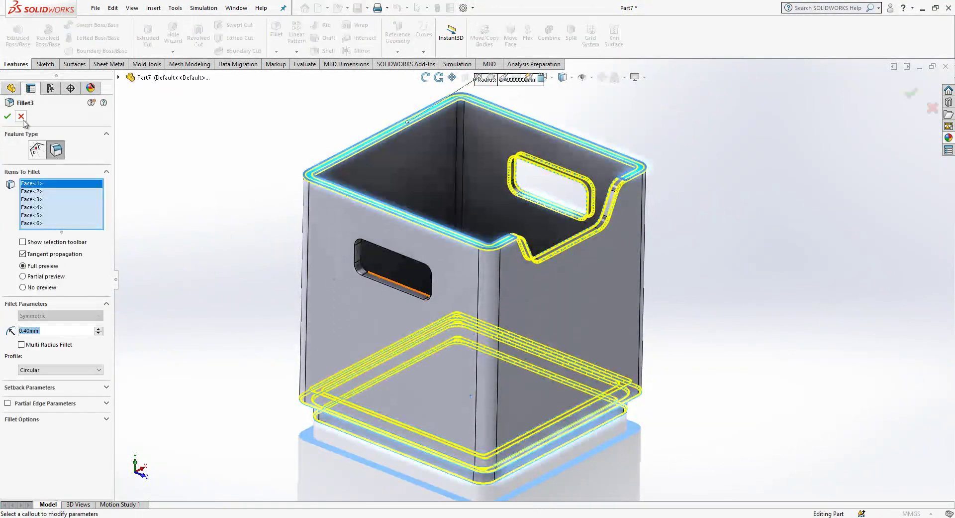
key("Escape")
right_click(30, 299)
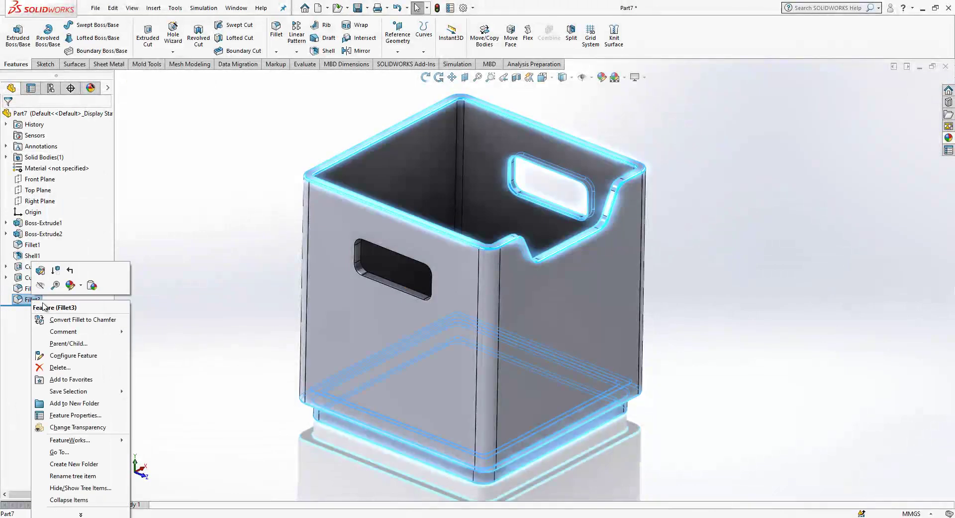
left_click(37, 271)
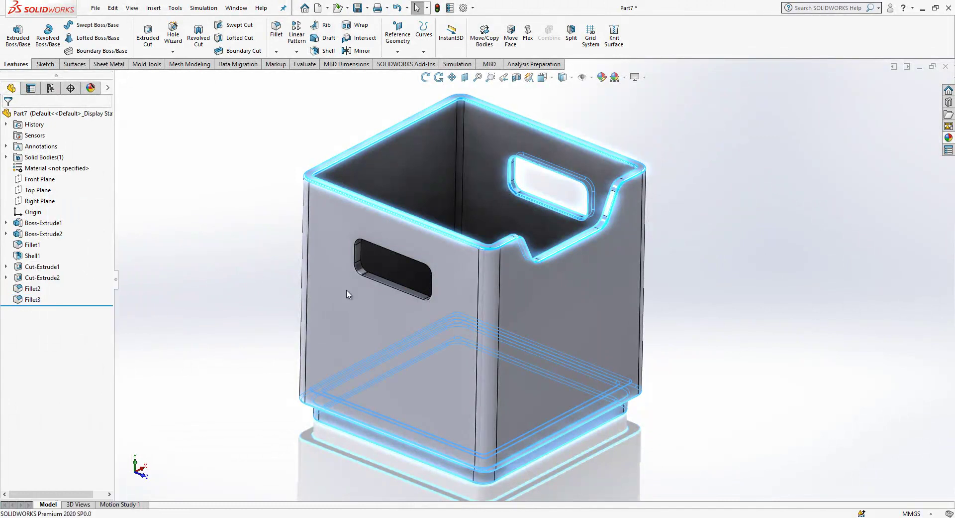
double_click(388, 280)
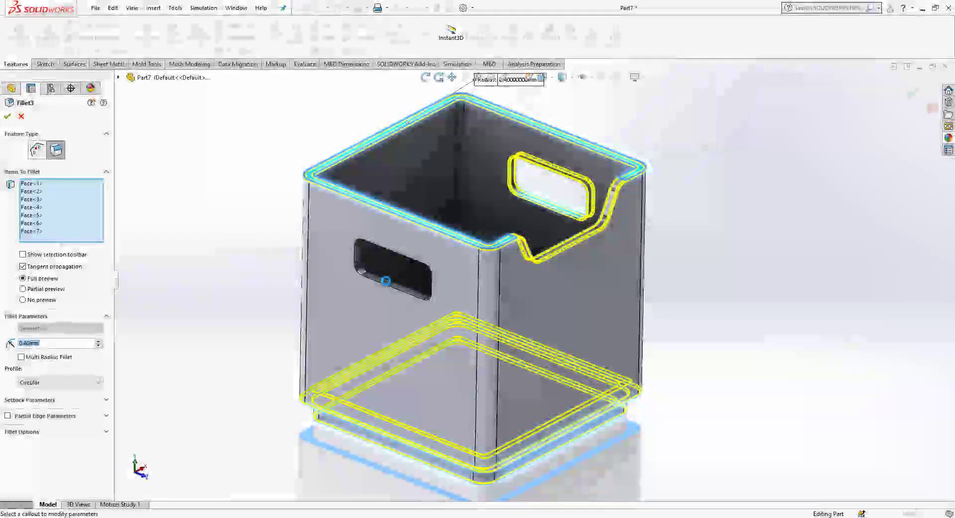
scroll(431, 277, "down", 2)
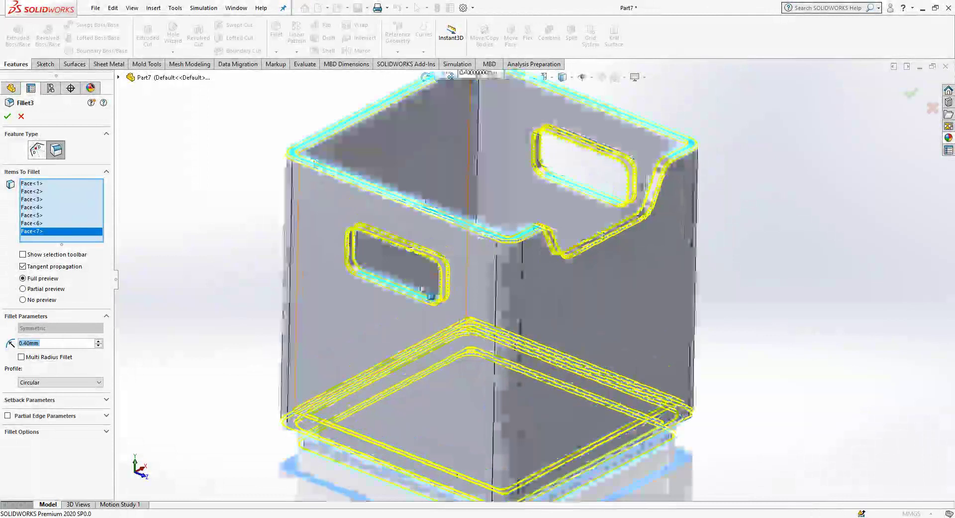
scroll(421, 284, "down", 2)
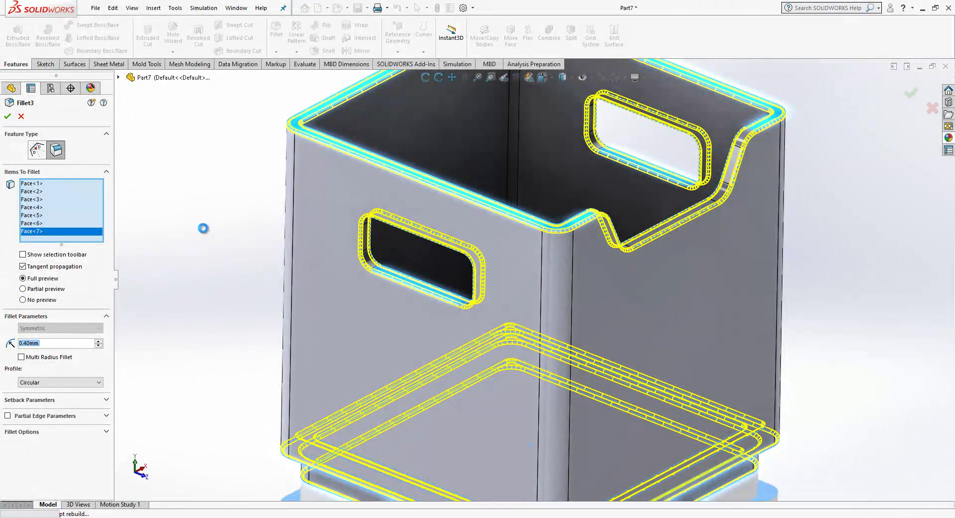
key("Return")
scroll(554, 289, "up", 2)
mouse_move(554, 288)
middle_mouse_down()
mouse_move(544, 409)
mouse_move(563, 307)
mouse_move(571, 313)
middle_mouse_up()
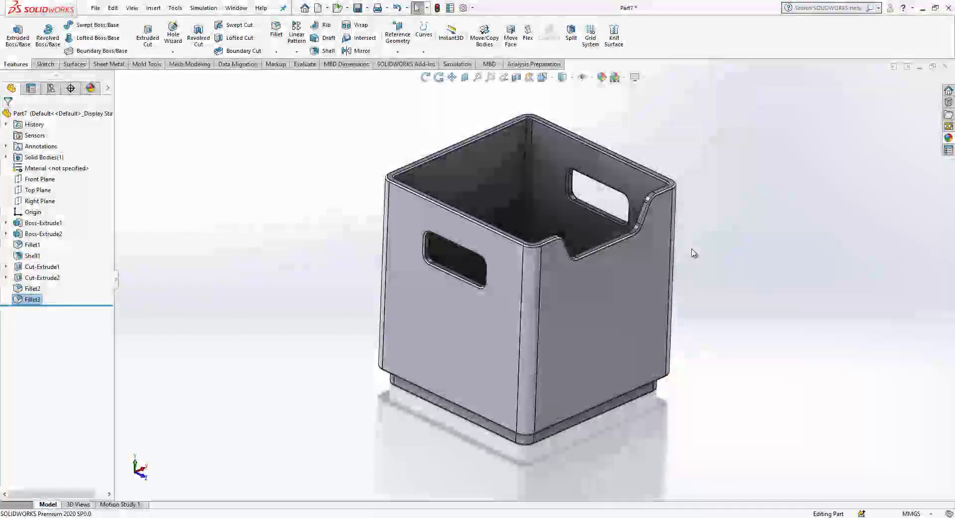
scroll(693, 253, "down", 1)
scroll(695, 252, "down", 1)
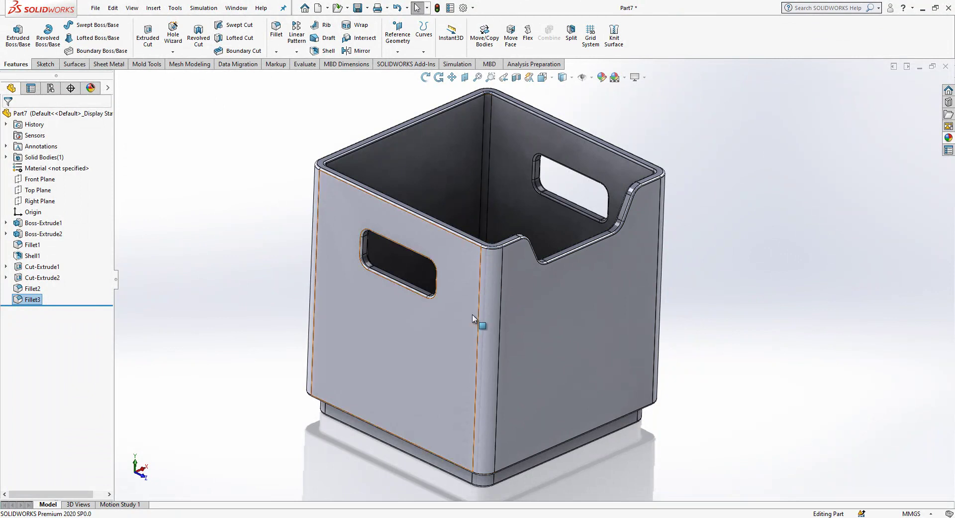
scroll(468, 297, "up", 2)
middle_click_drag(468, 298, 471, 307)
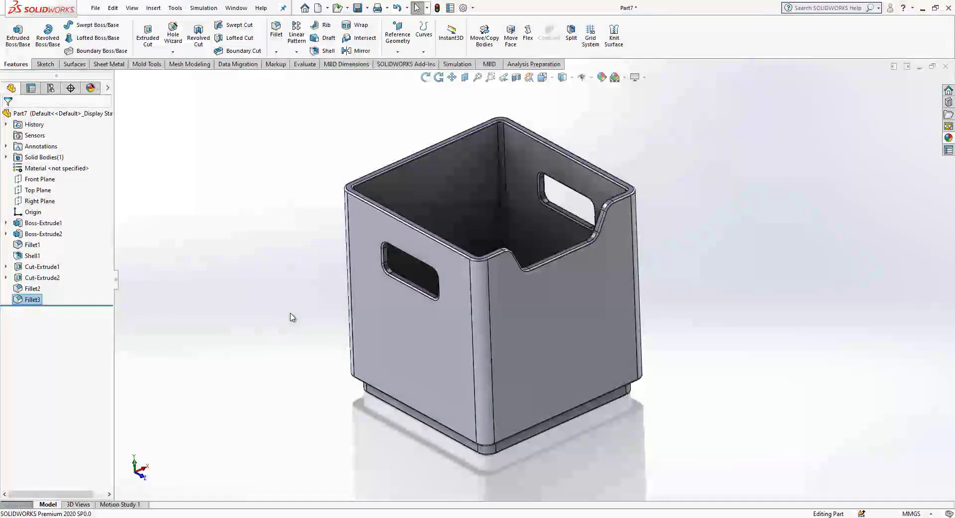
mouse_move(374, 313)
middle_mouse_down()
mouse_move(518, 364)
mouse_move(521, 349)
middle_mouse_up()
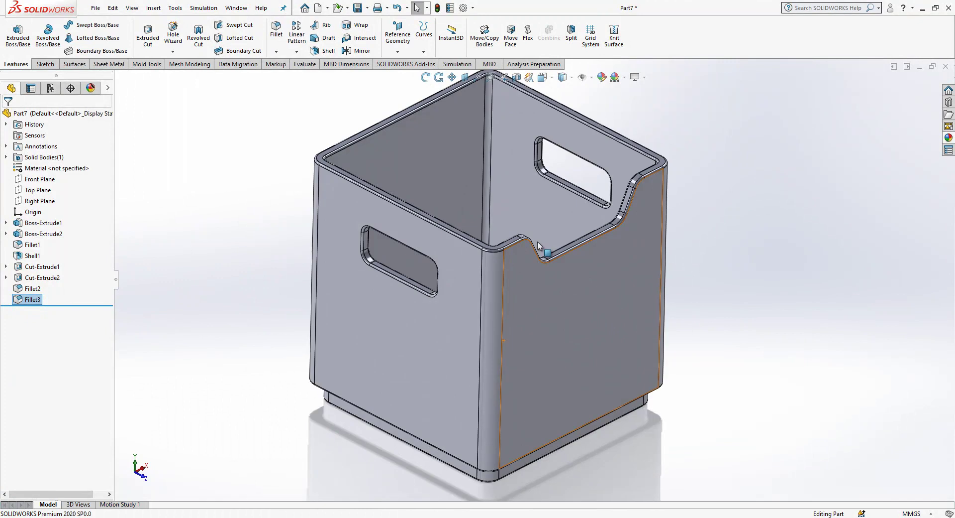
middle_click_drag(530, 294, 538, 238)
scroll(539, 234, "down", 2)
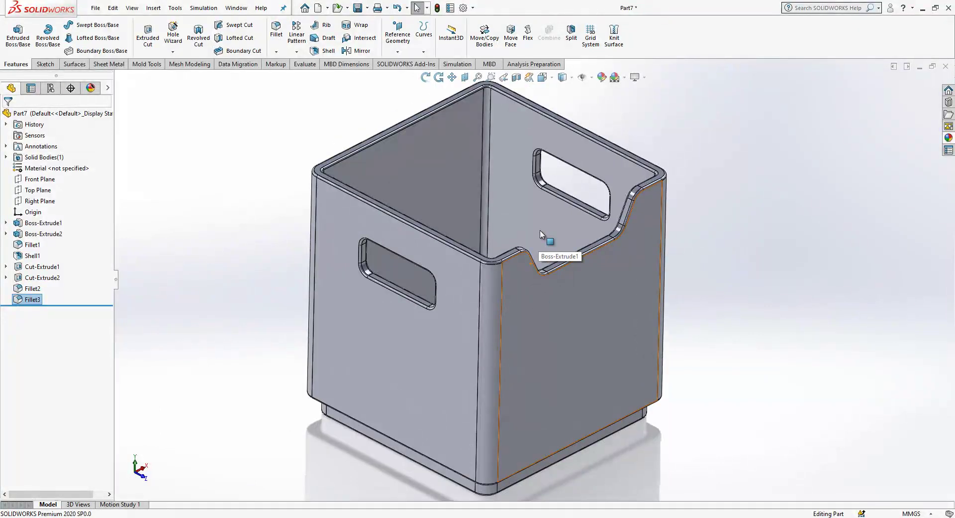